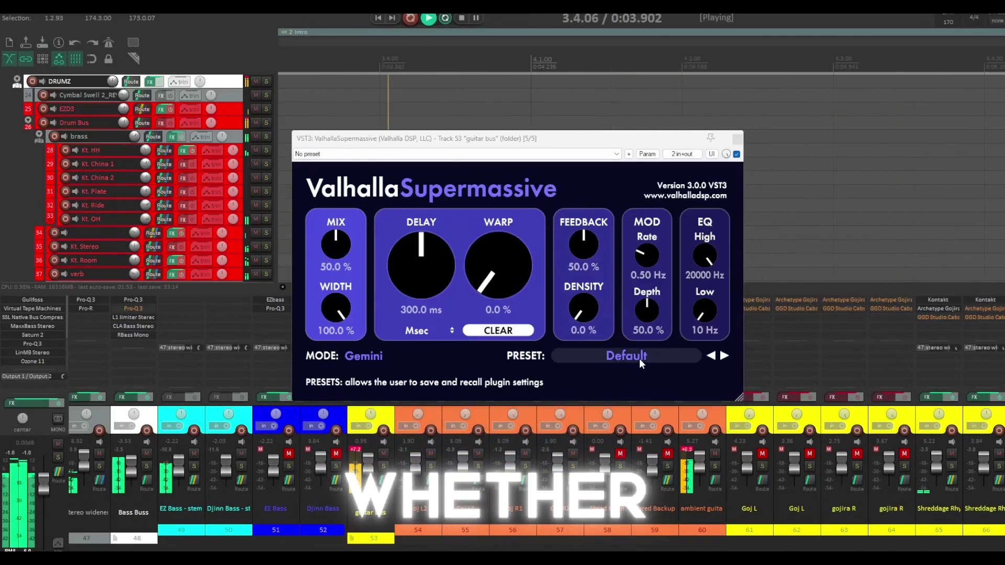
# - Open the preset list of the Valhalla Supermassive plugin on the guitar bus
pyautogui.click(639, 358)
pyautogui.moveTo(608, 291)
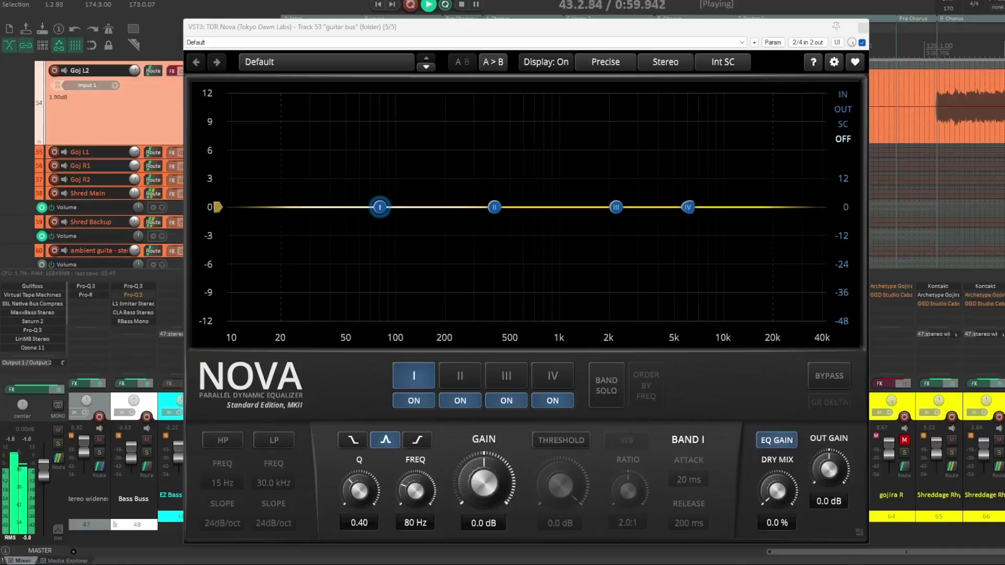
# - Enable the high-pass filter at about 17 Hz and the low-pass filter at about 20.6 kHz in the guitar bus TDR Nova EQ
pyautogui.click(226, 441)
pyautogui.click(264, 211)
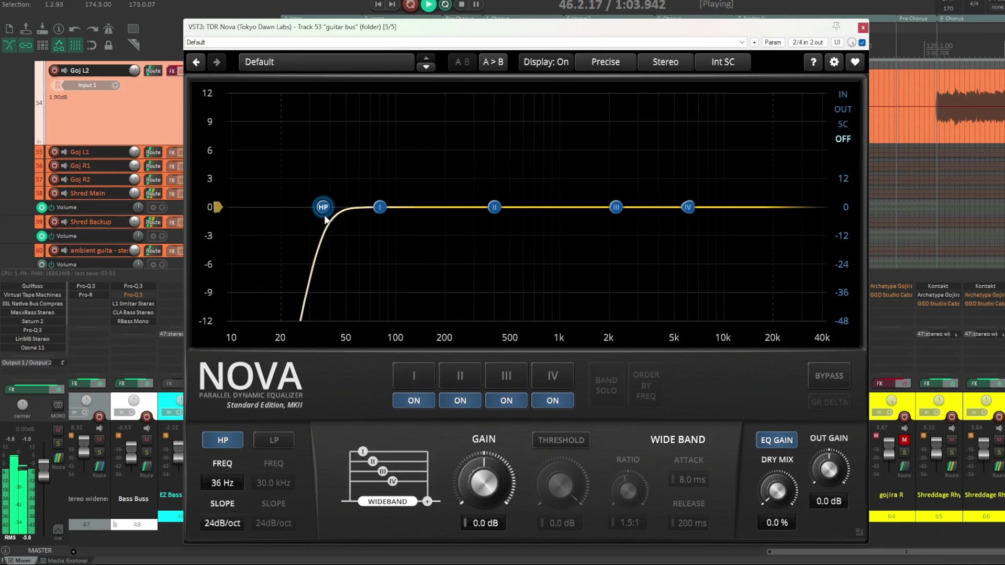
pyautogui.moveTo(325, 216); pyautogui.dragTo(271, 222)
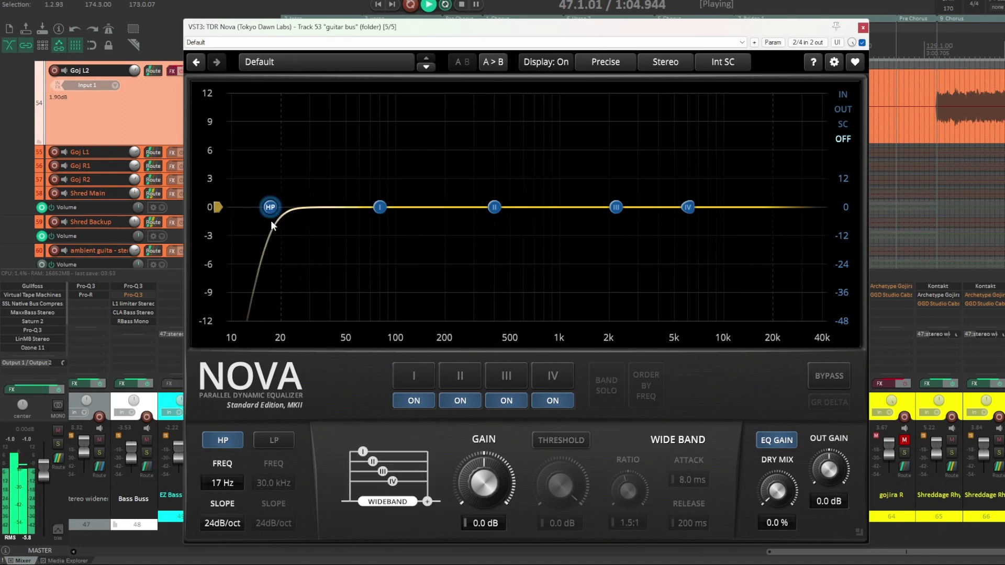
pyautogui.click(271, 443)
pyautogui.moveTo(807, 211); pyautogui.dragTo(765, 217)
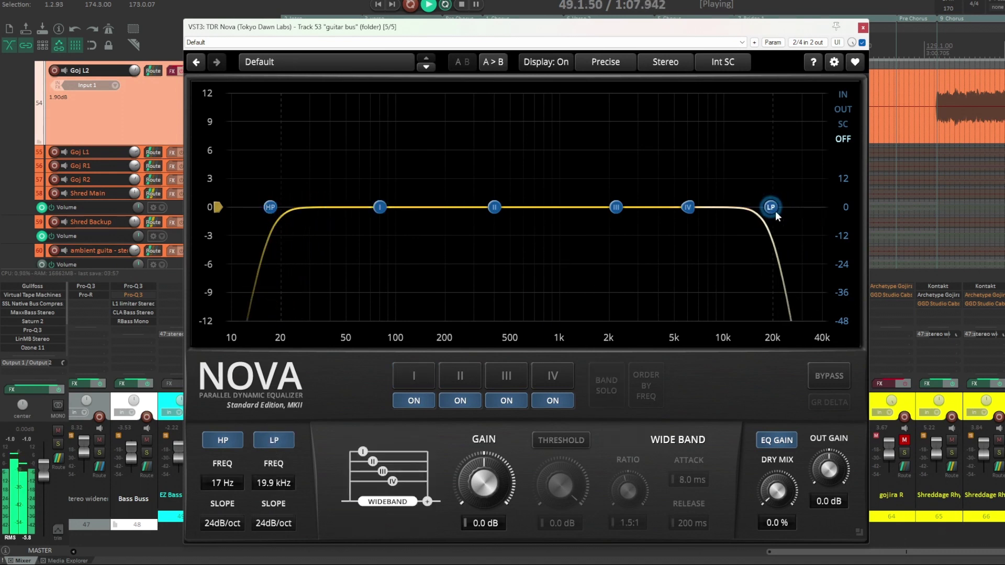
# - Boost band IV by about 4.9 dB at 8.2 kHz and cut band II by about 3.9 dB at 373 Hz
pyautogui.moveTo(690, 210); pyautogui.dragTo(714, 164)
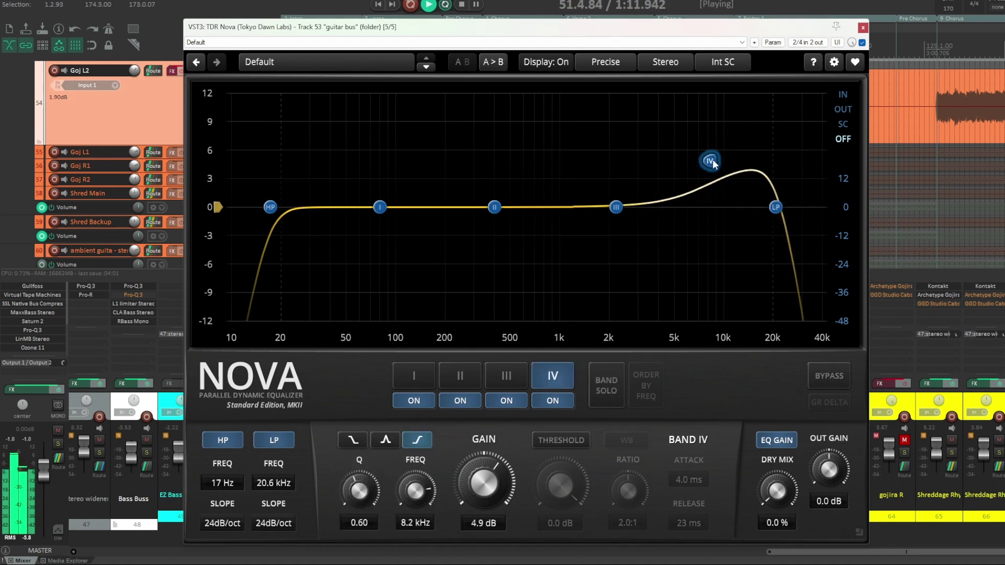
pyautogui.moveTo(494, 207); pyautogui.dragTo(492, 248)
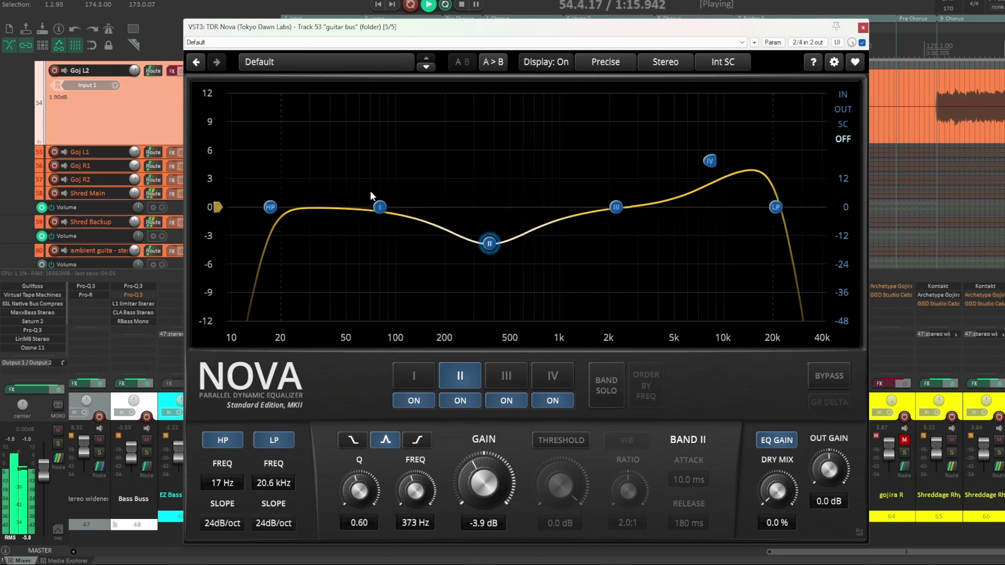
# - Narrow band I to a Q of 6.00 and cut it by about 8.8 dB at 83 Hz
pyautogui.moveTo(382, 208); pyautogui.dragTo(378, 180)
pyautogui.scroll(3, 378, 182)
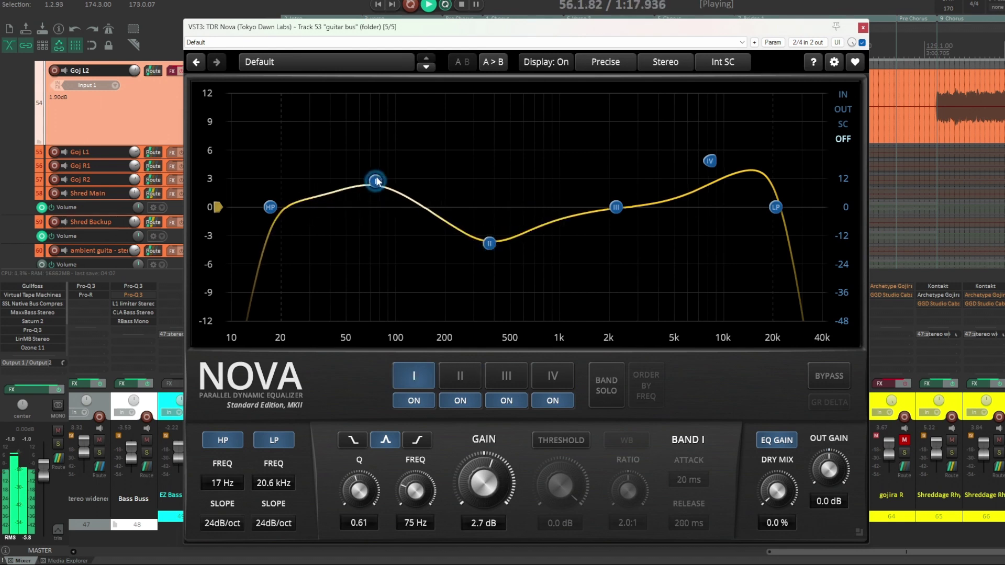
pyautogui.scroll(3, 378, 182)
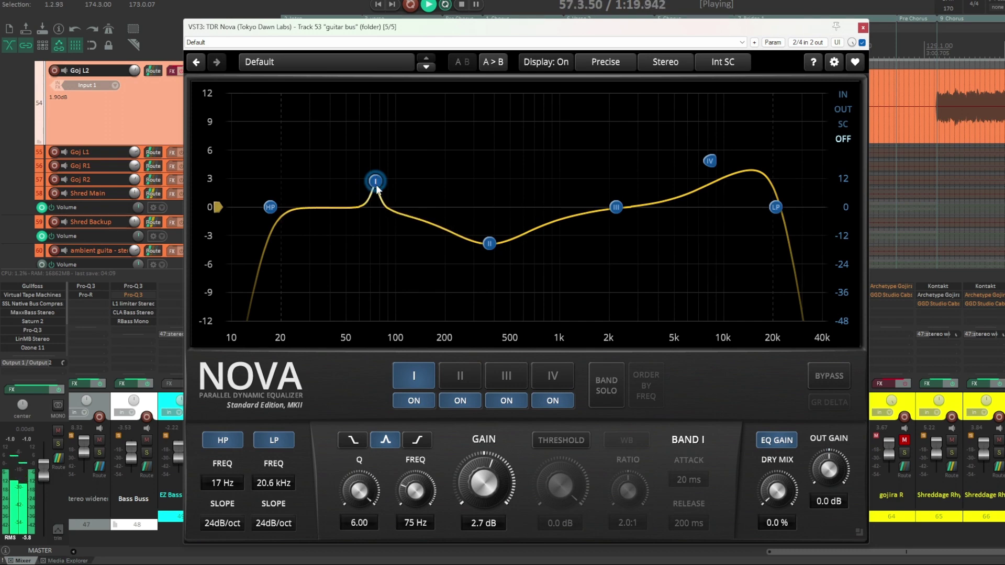
pyautogui.moveTo(376, 181); pyautogui.dragTo(384, 292)
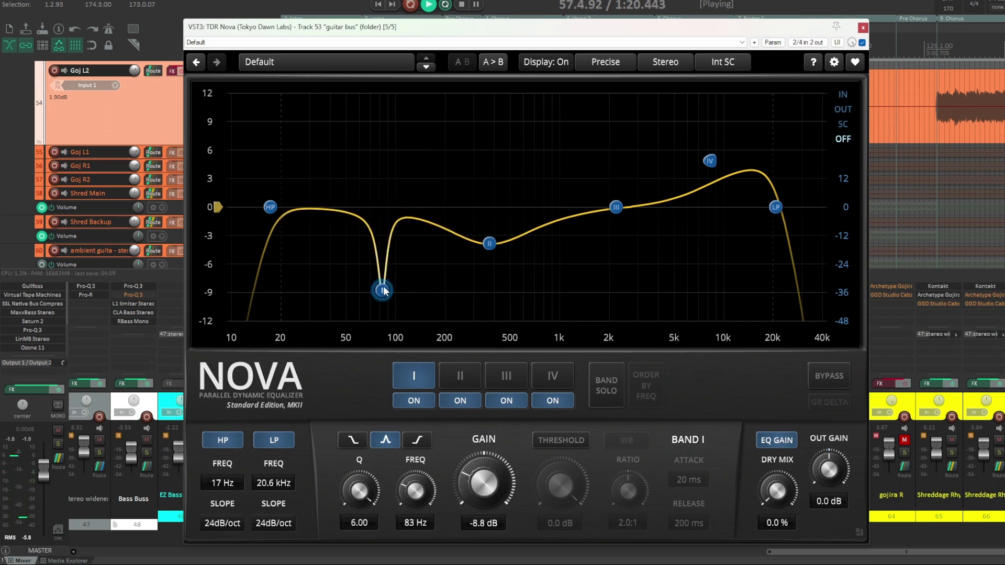
pyautogui.click(618, 208)
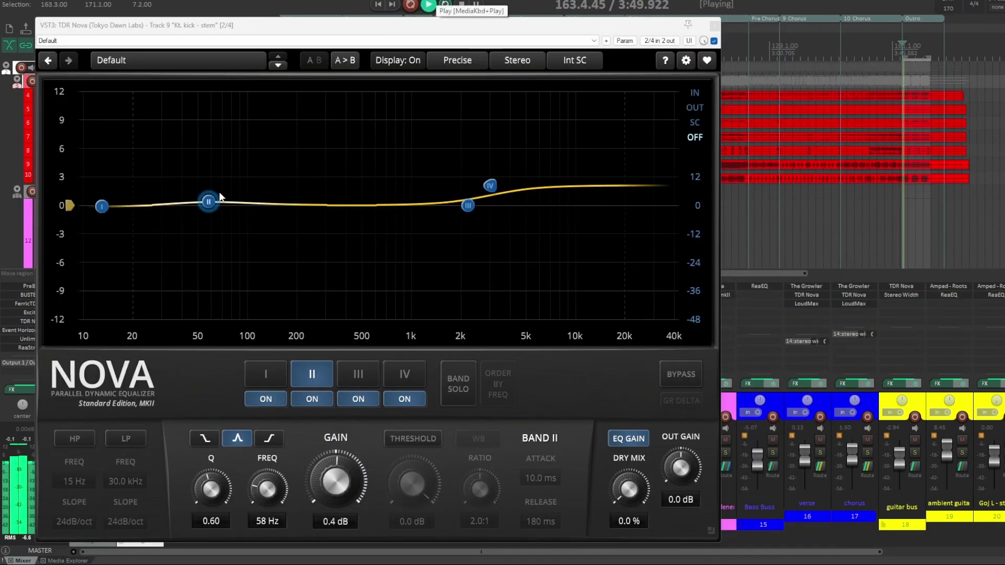
# - Boost band II in the kick track's TDR Nova EQ and pull band III down into a cut on the brass track
pyautogui.moveTo(209, 202); pyautogui.dragTo(203, 144)
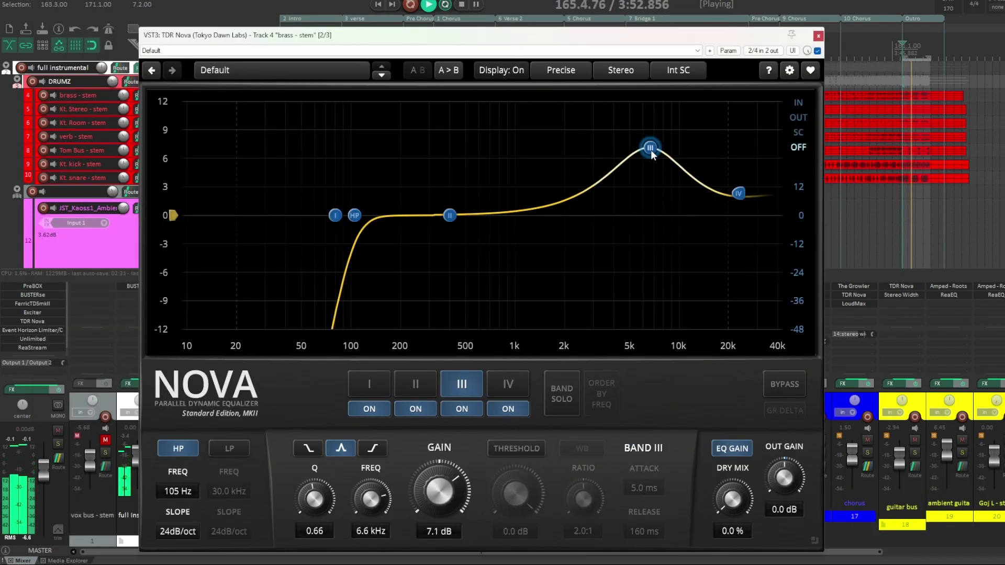
pyautogui.moveTo(651, 149); pyautogui.dragTo(661, 235)
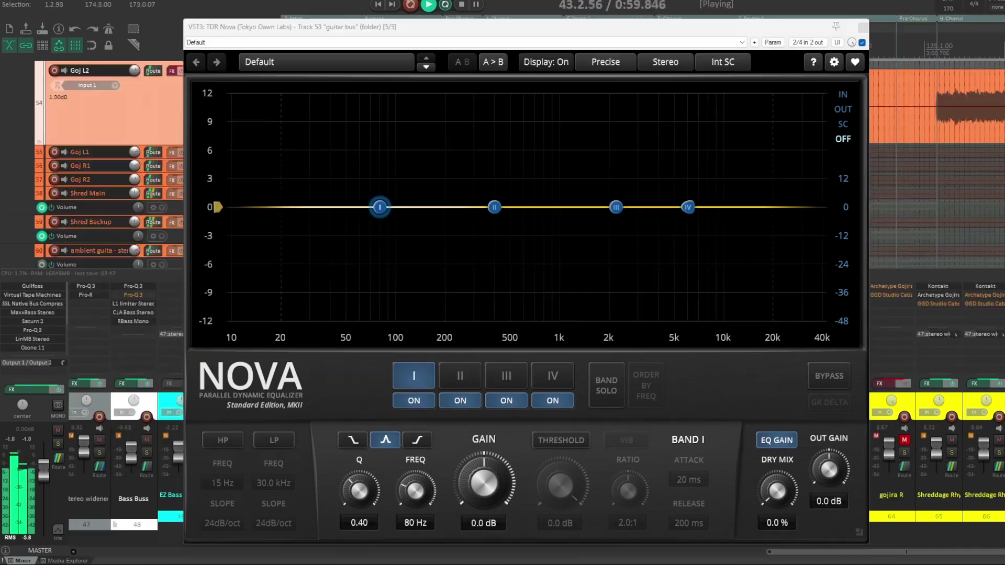
# - Filter the guitar bus in TDR Nova with a high-pass at about 17 Hz and a low-pass at about 20.6 kHz
pyautogui.click(225, 441)
pyautogui.moveTo(261, 212)
pyautogui.mouseDown()
pyautogui.moveTo(324, 215)
pyautogui.moveTo(271, 221)
pyautogui.mouseUp()
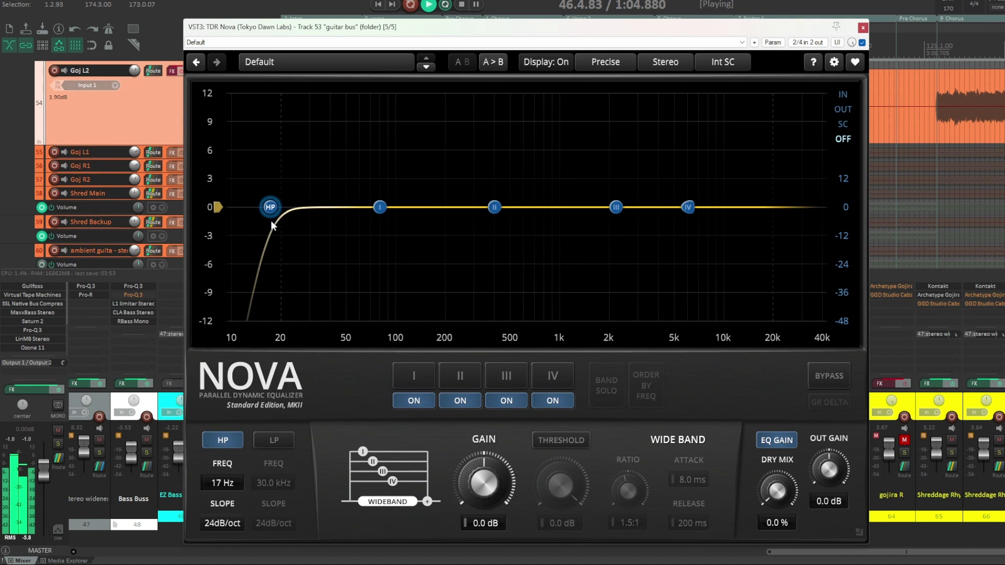
pyautogui.click(271, 443)
pyautogui.moveTo(805, 207); pyautogui.dragTo(777, 211)
# - Raise the band IV high shelf to about 4.9 dB at 8.2 kHz and lower band II to about -3.9 dB at 373 Hz
pyautogui.click(692, 210)
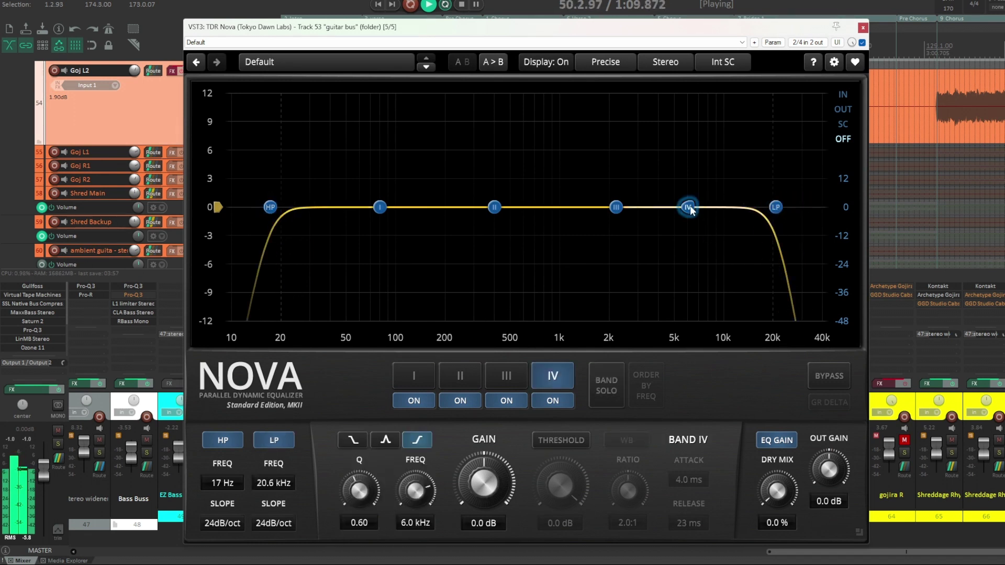
pyautogui.moveTo(691, 210); pyautogui.dragTo(713, 163)
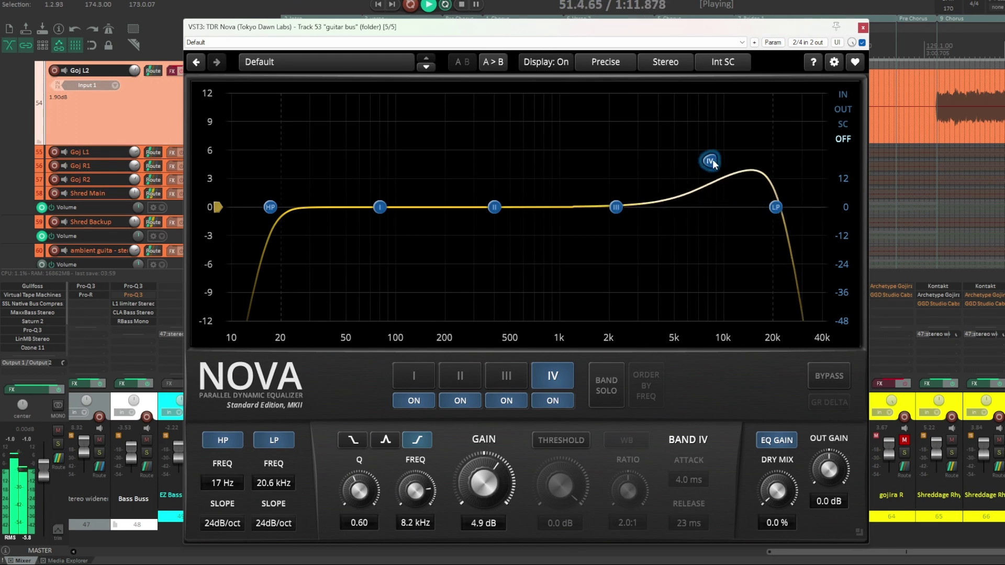
pyautogui.moveTo(494, 207); pyautogui.dragTo(490, 244)
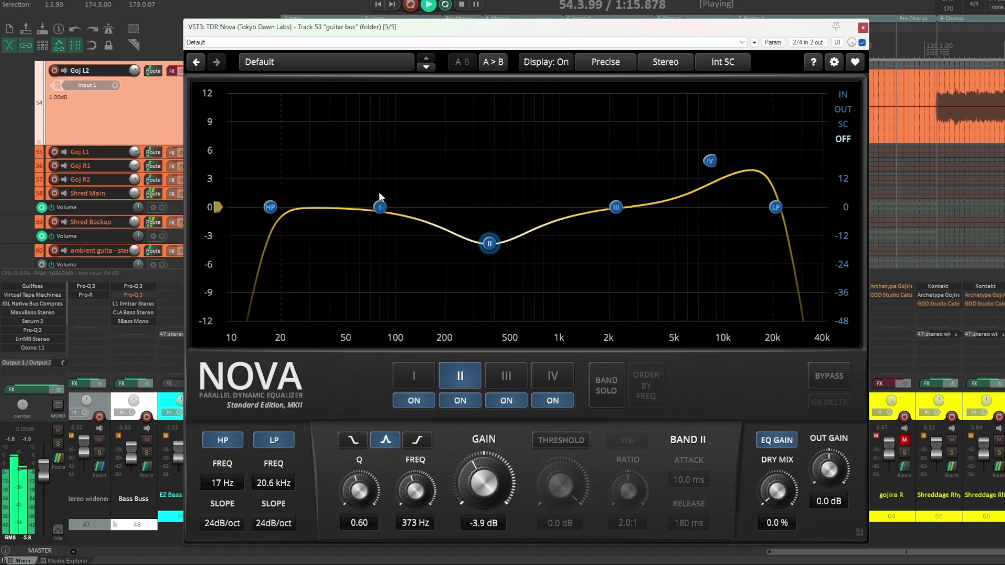
# - Turn band I into a narrow notch with Q 6.00 and about -8.8 dB at 83 Hz
pyautogui.moveTo(380, 205); pyautogui.dragTo(377, 181)
pyautogui.scroll(10, 377, 181)
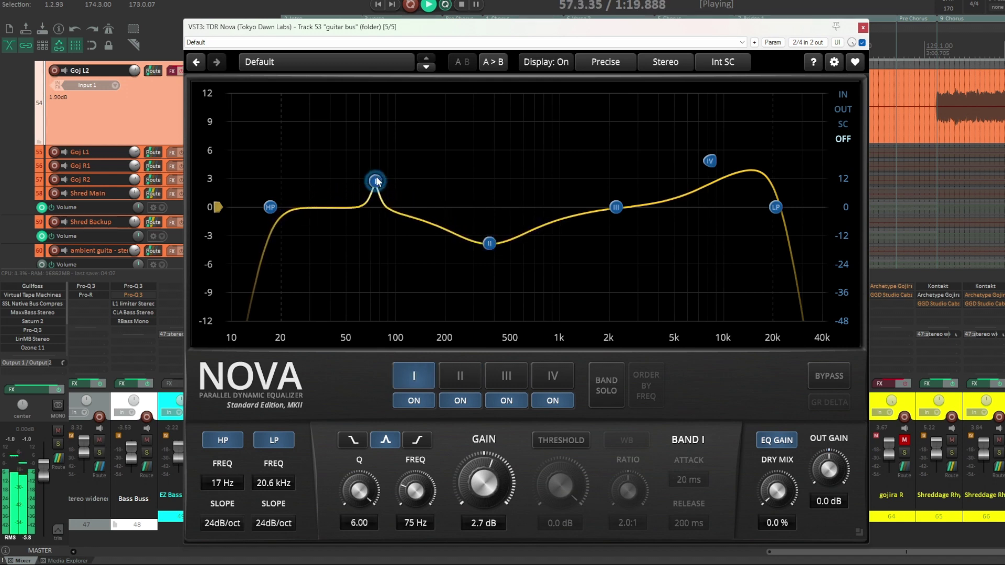
pyautogui.moveTo(377, 181); pyautogui.dragTo(384, 291)
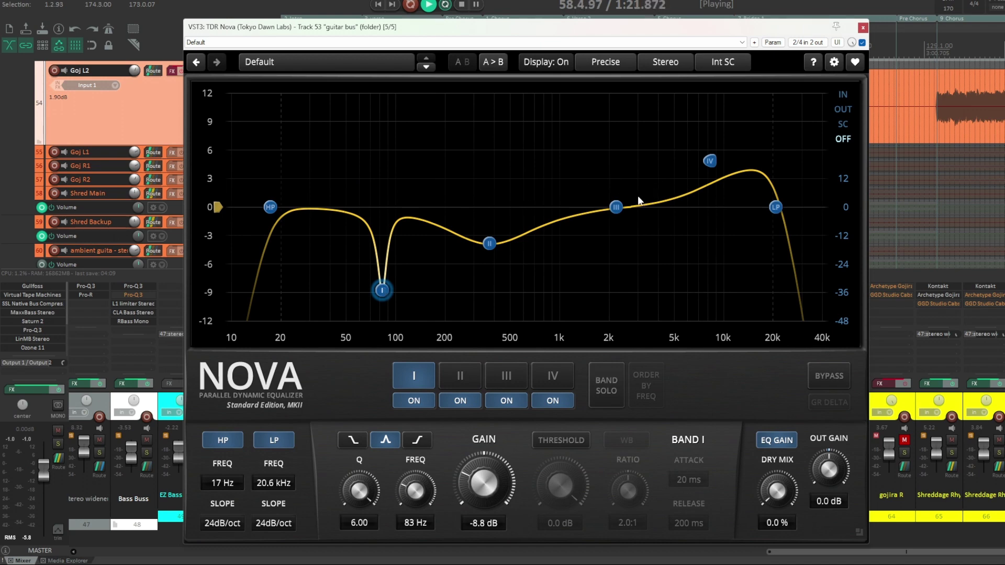
pyautogui.doubleClick(618, 209)
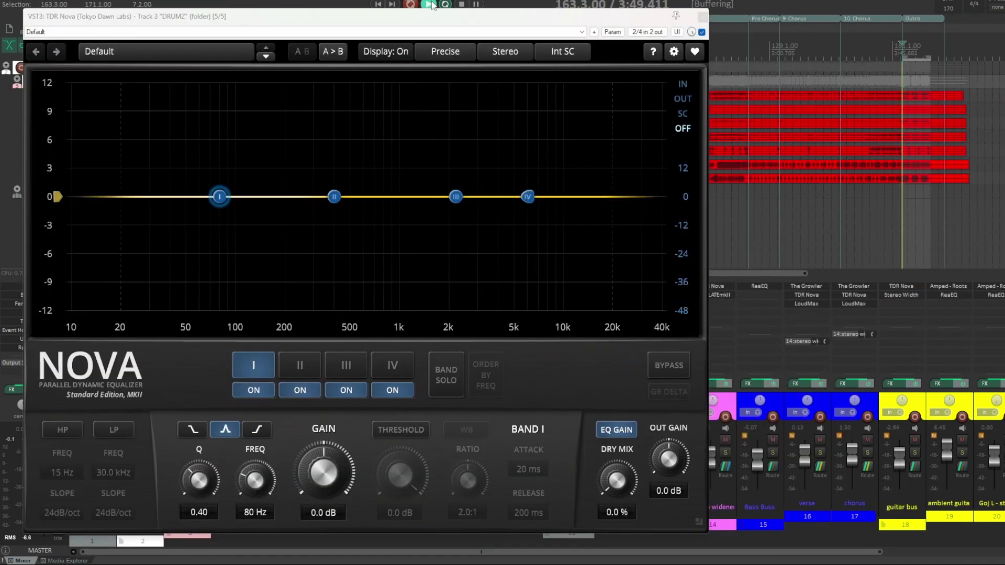
# - Try the high-pass filter at about 14 Hz and the low-pass filter at about 39.2 kHz on the DRUMZ EQ, switching each off again
pyautogui.click(65, 426)
pyautogui.moveTo(102, 198)
pyautogui.mouseDown()
pyautogui.moveTo(365, 202)
pyautogui.moveTo(97, 207)
pyautogui.mouseUp()
pyautogui.click(62, 430)
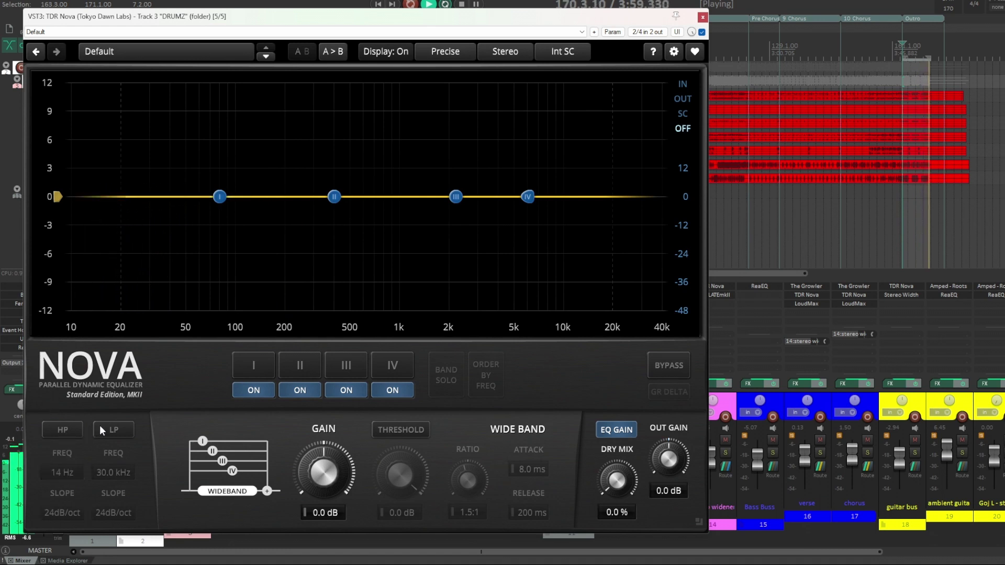
pyautogui.click(114, 430)
pyautogui.moveTo(643, 198)
pyautogui.mouseDown()
pyautogui.moveTo(403, 197)
pyautogui.moveTo(653, 203)
pyautogui.mouseUp()
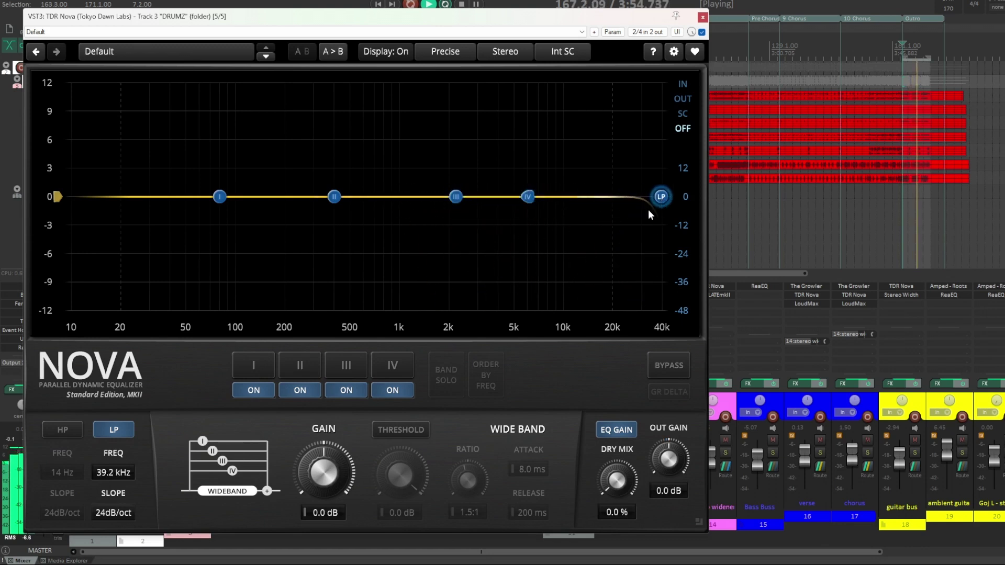
pyautogui.click(115, 430)
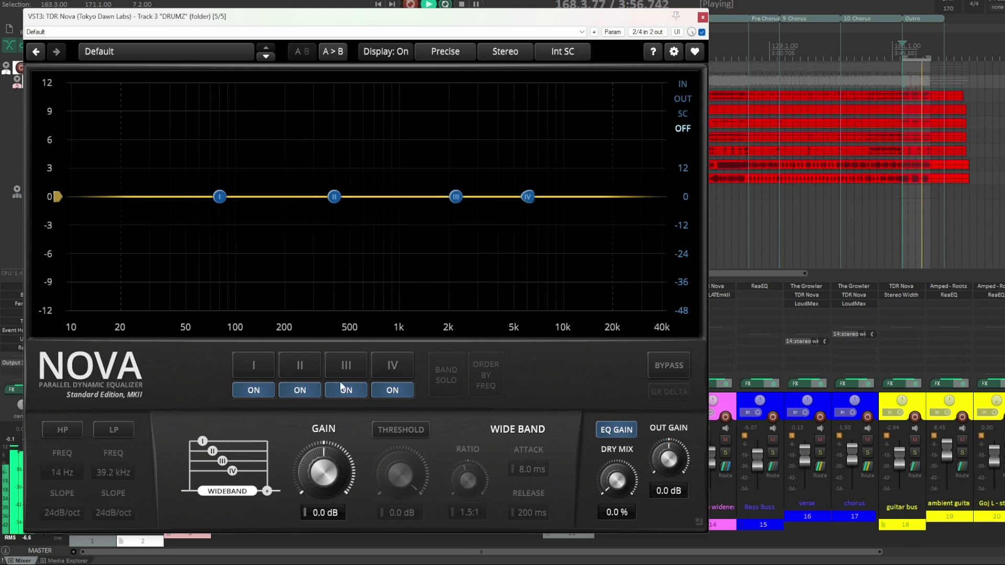
# - Raise the DRUMZ EQ's band IV high shelf to about 6.1 dB at 6.1 kHz and change band I to a lowered low shelf
pyautogui.click(393, 366)
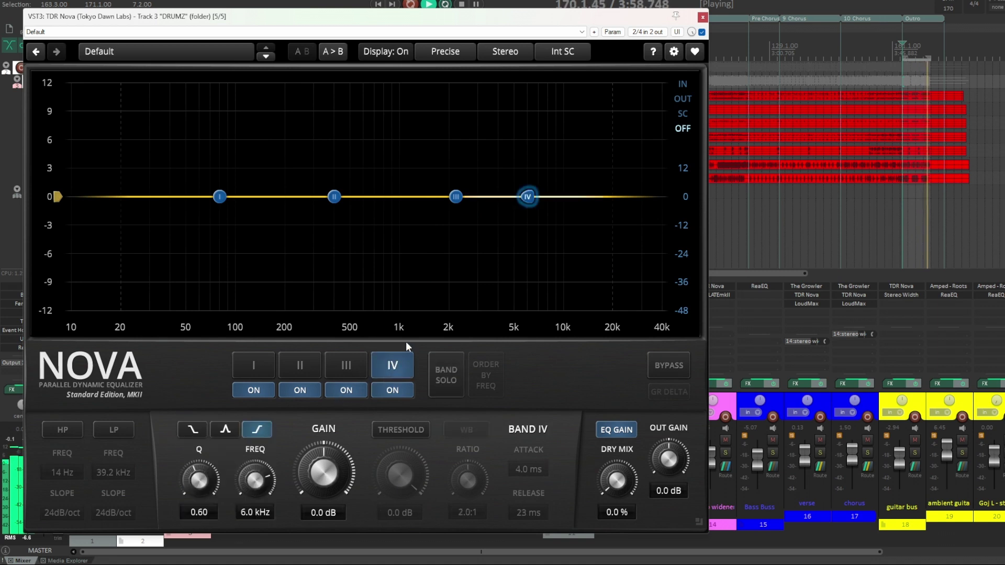
pyautogui.moveTo(533, 198); pyautogui.dragTo(533, 142)
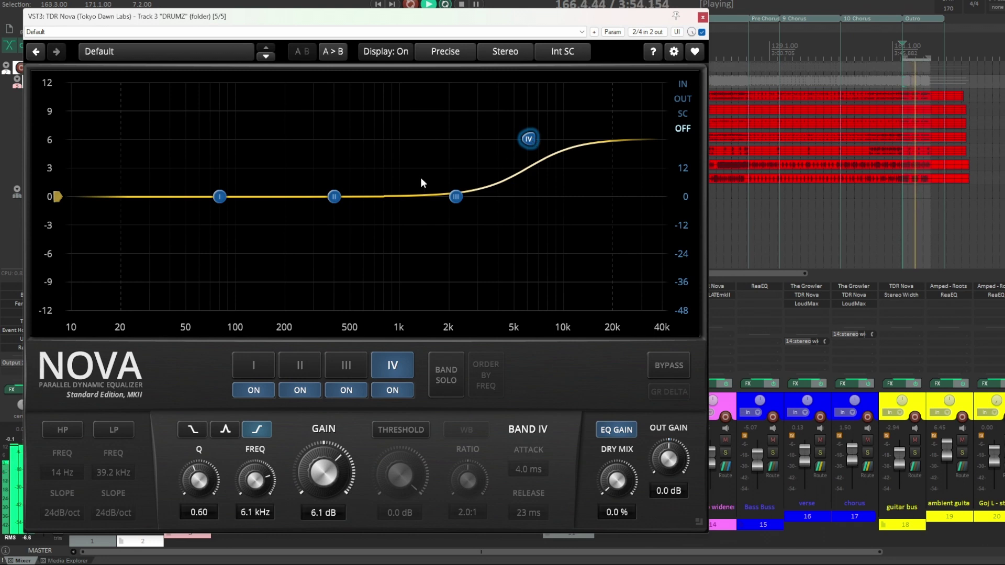
pyautogui.click(220, 198)
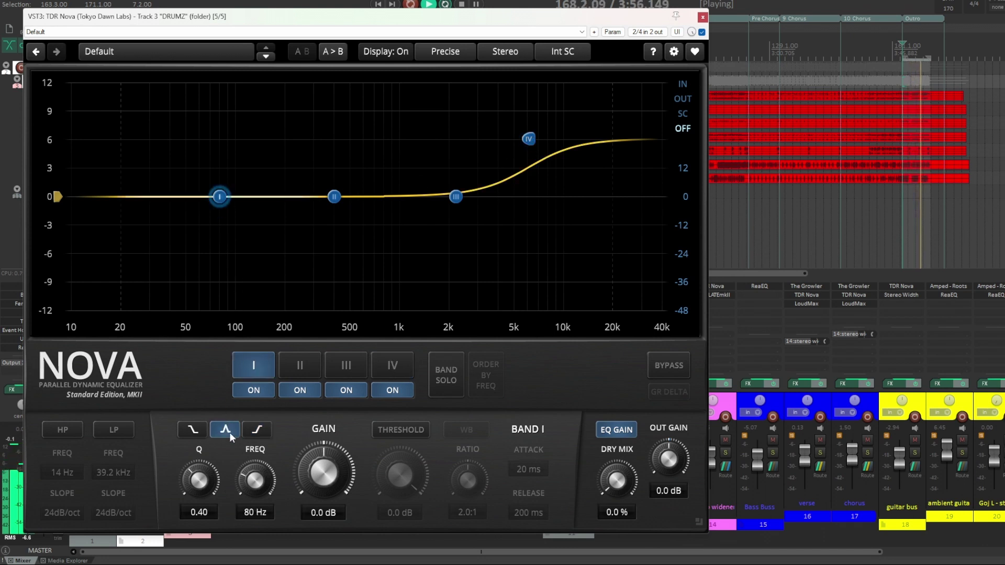
pyautogui.click(202, 430)
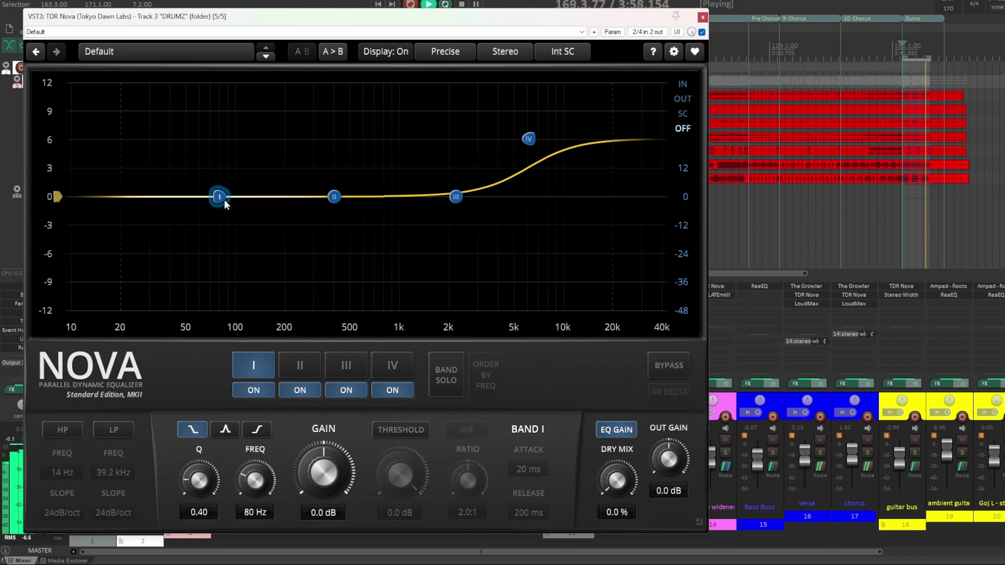
pyautogui.moveTo(225, 203); pyautogui.dragTo(319, 284)
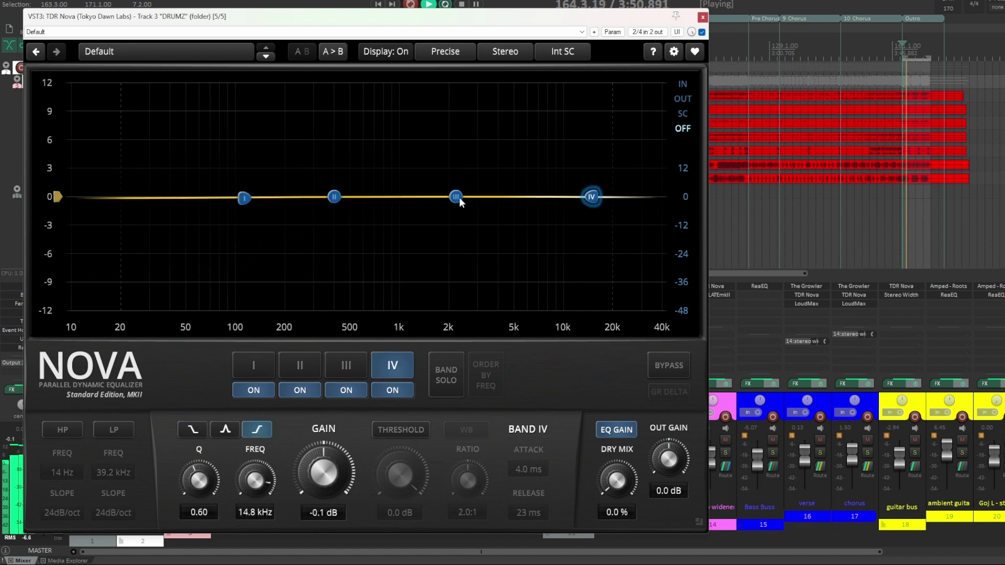
# - Boost band III by about 4.0 dB at 4.2 kHz with a Q of 2.00, and sweep it down into a cut
pyautogui.moveTo(456, 200); pyautogui.dragTo(504, 161)
pyautogui.scroll(5, 503, 161)
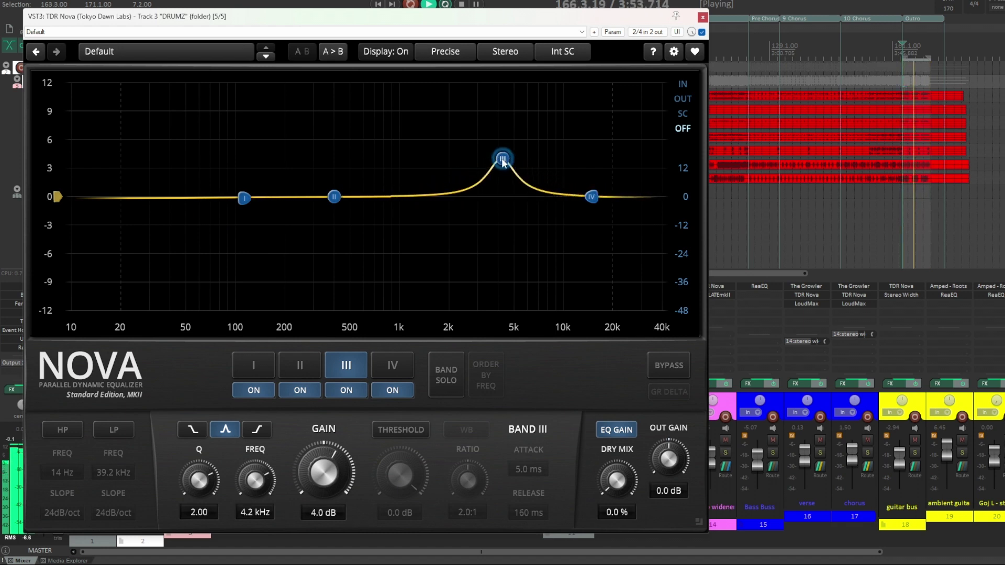
pyautogui.moveTo(501, 181); pyautogui.dragTo(578, 266)
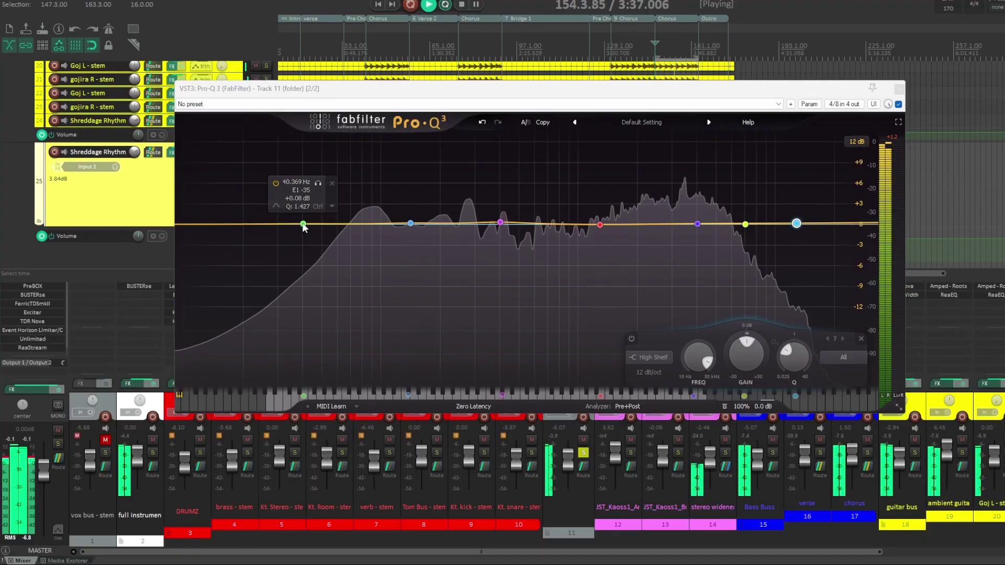
# - Boost the lowest Pro-Q 3 band by about 3.9 dB near 41 Hz and solo it to hear the sub range
pyautogui.moveTo(303, 226); pyautogui.dragTo(305, 201)
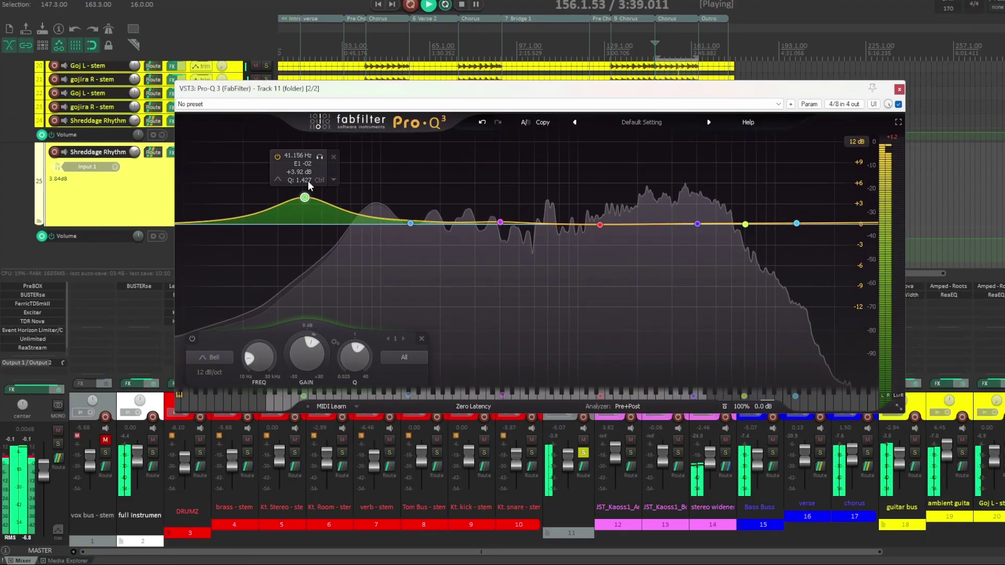
pyautogui.click(321, 157)
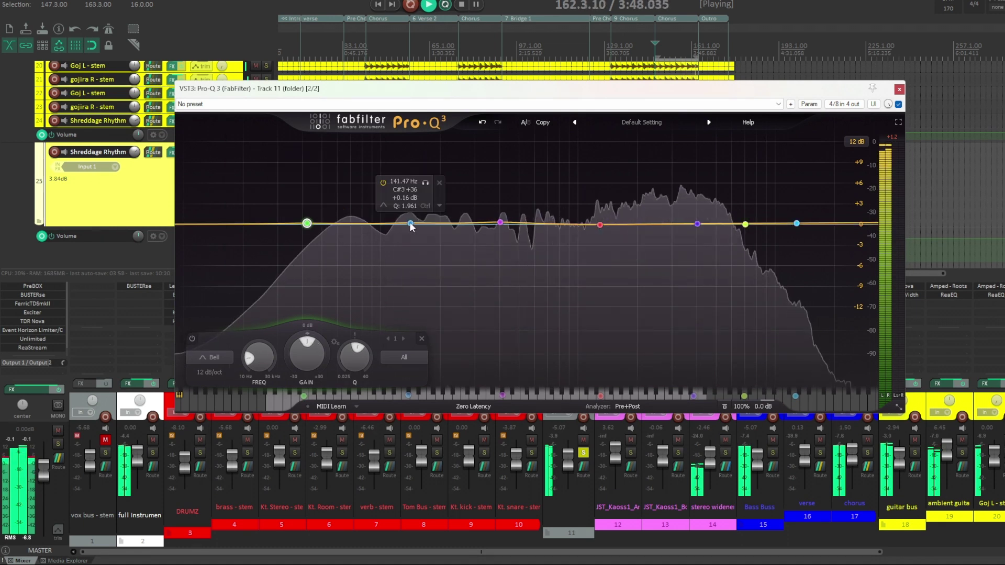
# - Boost the second Pro-Q 3 band by about 4.7 dB at 136 Hz, audition it soloed, and return it to about 0 dB
pyautogui.moveTo(411, 224); pyautogui.dragTo(408, 191)
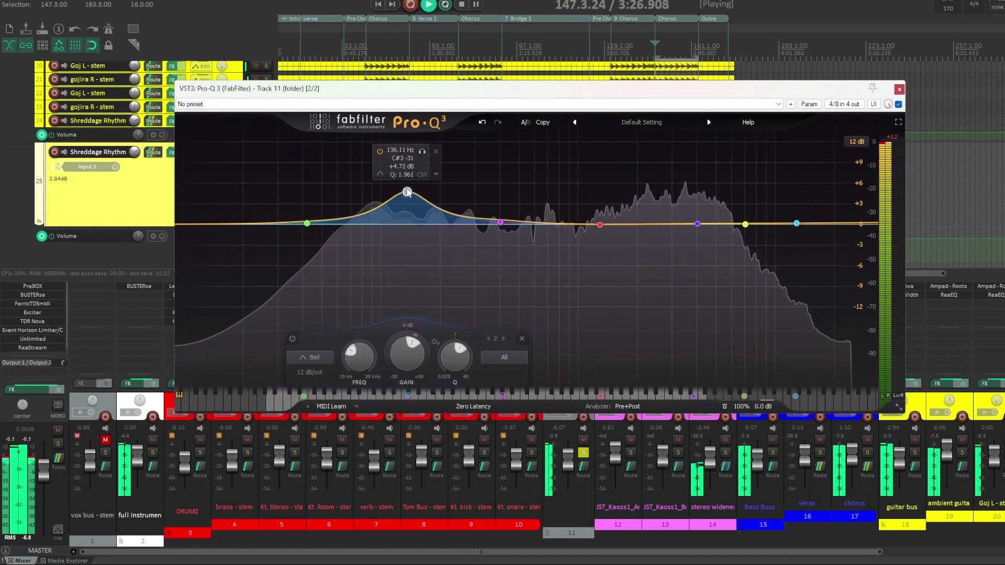
pyautogui.click(421, 153)
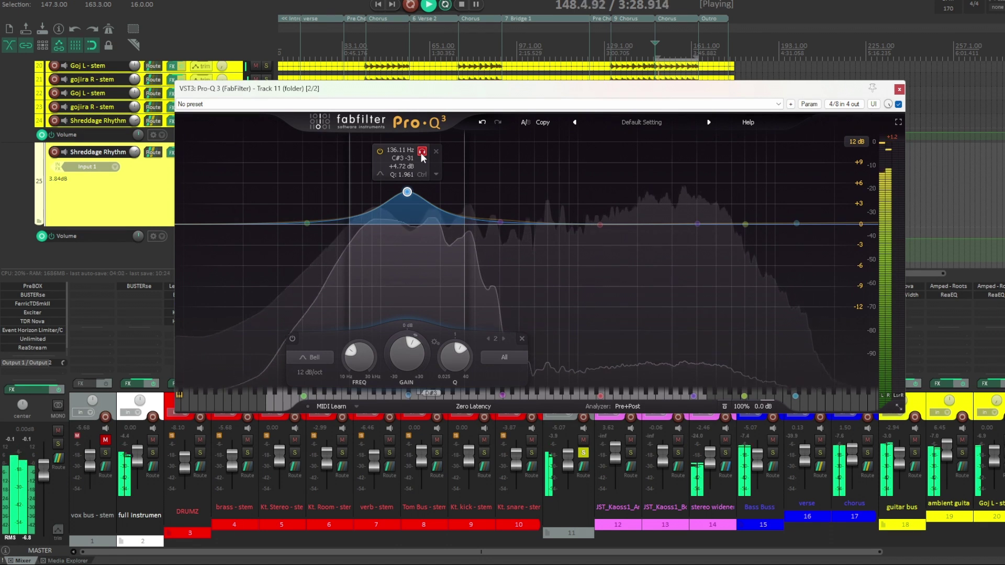
pyautogui.click(421, 152)
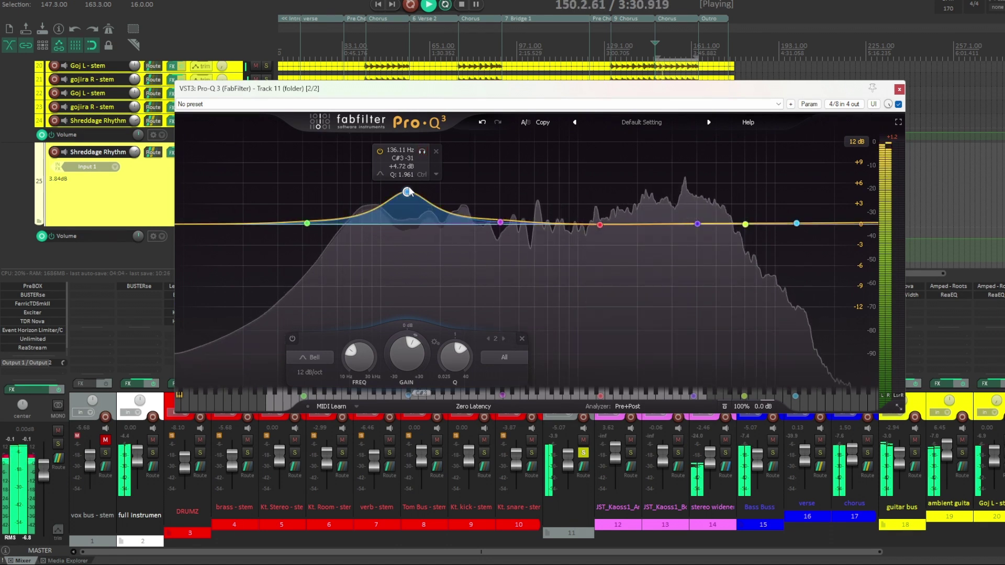
pyautogui.moveTo(407, 192); pyautogui.dragTo(409, 224)
# - Boost the third Pro-Q 3 band by about 5.4 dB at 414 Hz and solo it
pyautogui.moveTo(501, 222); pyautogui.dragTo(502, 189)
pyautogui.click(518, 147)
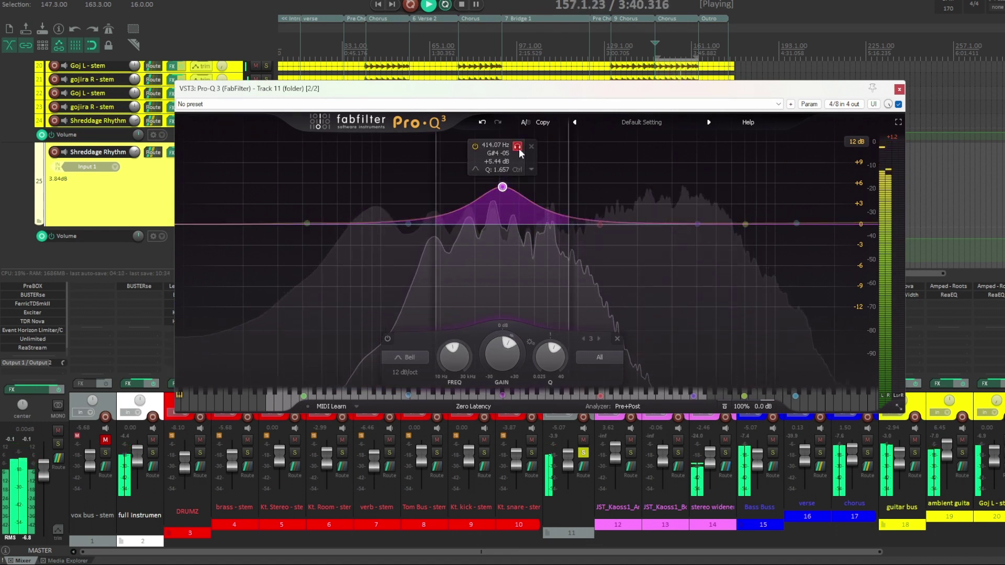
# - Unsolo the third Pro-Q 3 band and return its gain to about 0 dB
pyautogui.click(518, 147)
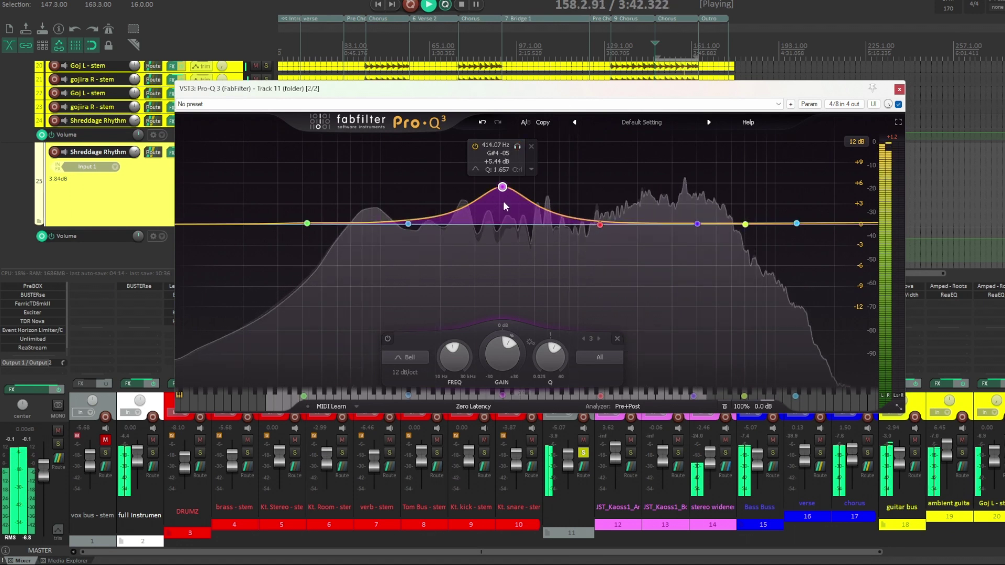
pyautogui.moveTo(503, 187); pyautogui.dragTo(505, 223)
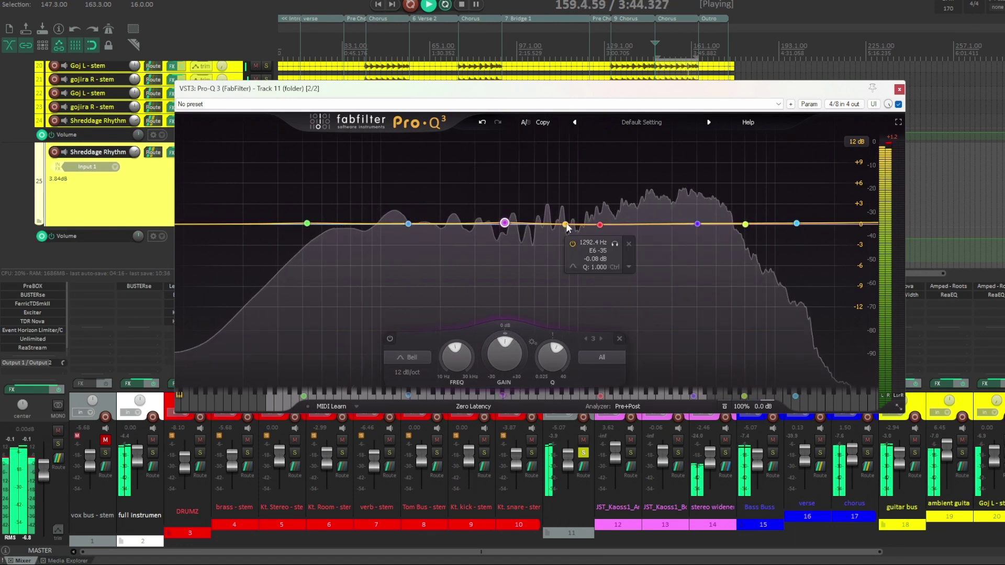
# - Boost the fourth band by about 4.6 dB near 1268 Hz, audition it soloed, and return it to about 0 dB
pyautogui.moveTo(601, 226); pyautogui.dragTo(598, 192)
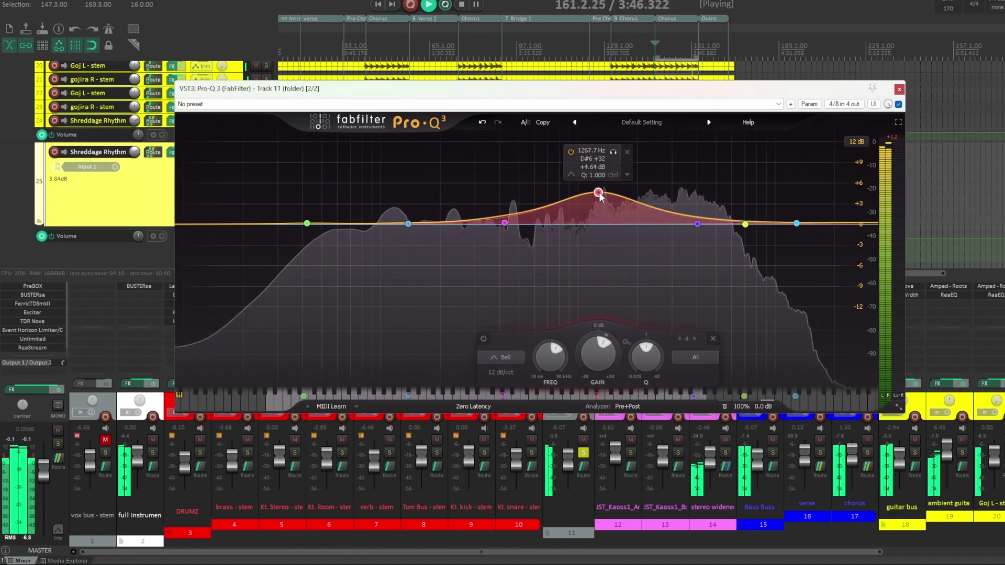
pyautogui.click(612, 153)
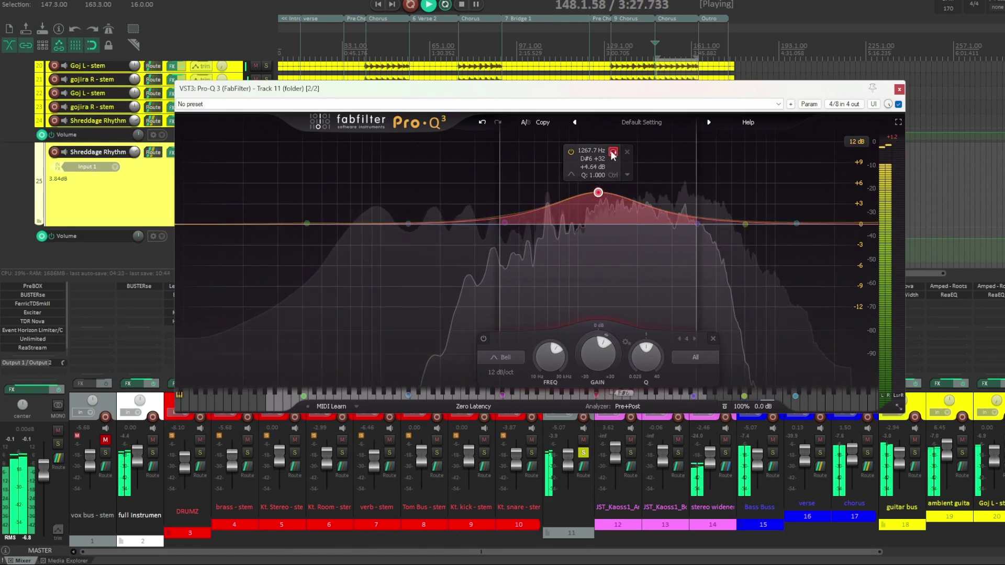
pyautogui.click(612, 152)
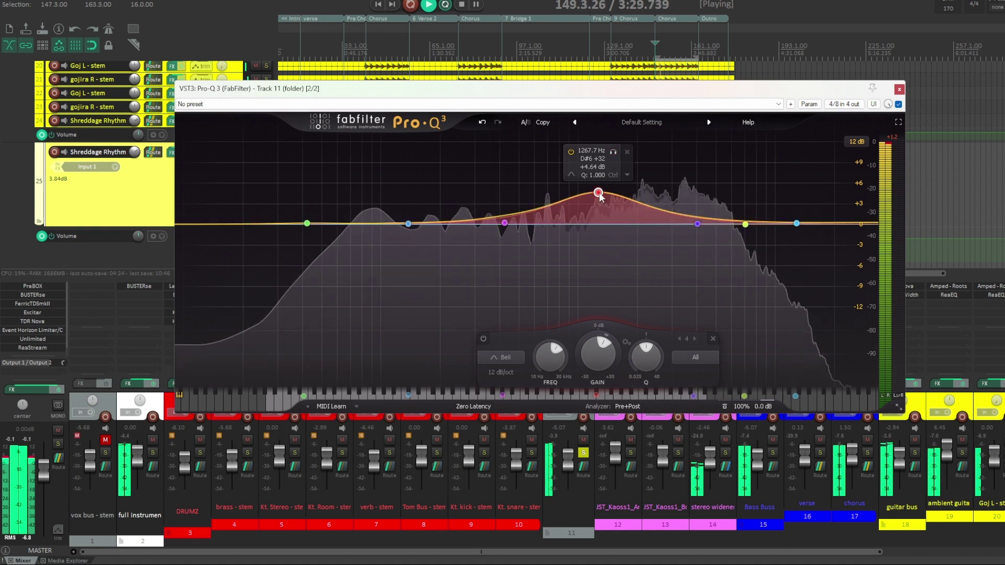
pyautogui.moveTo(598, 193); pyautogui.dragTo(597, 224)
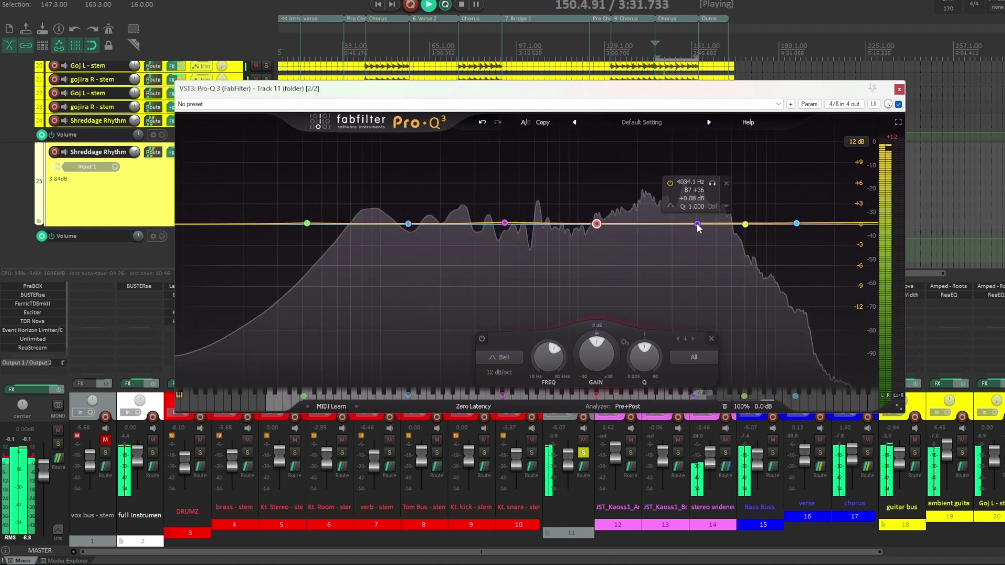
# - Boost the fifth band by about 4.1 dB near 3982 Hz and audition it soloed
pyautogui.moveTo(698, 224); pyautogui.dragTo(696, 198)
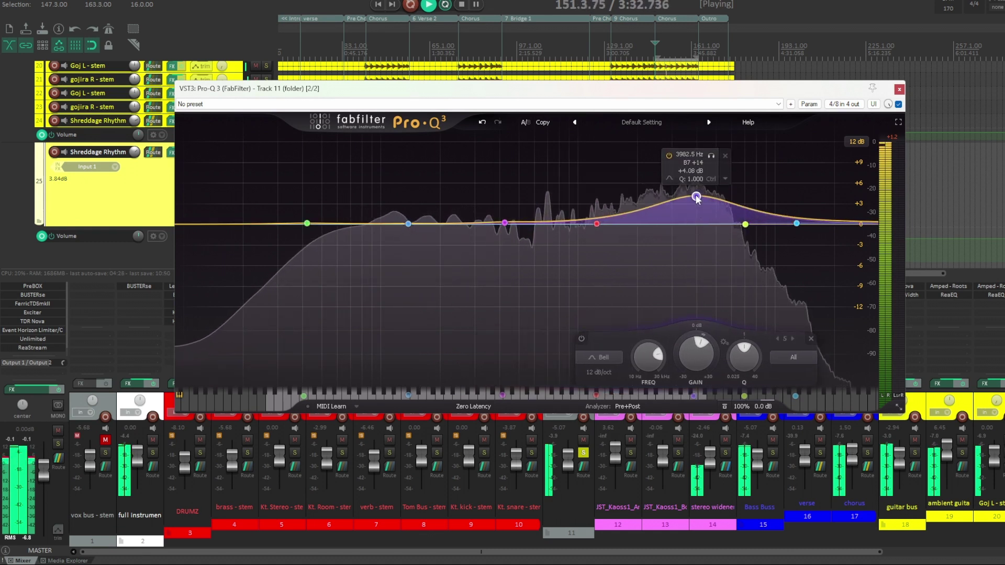
pyautogui.click(709, 157)
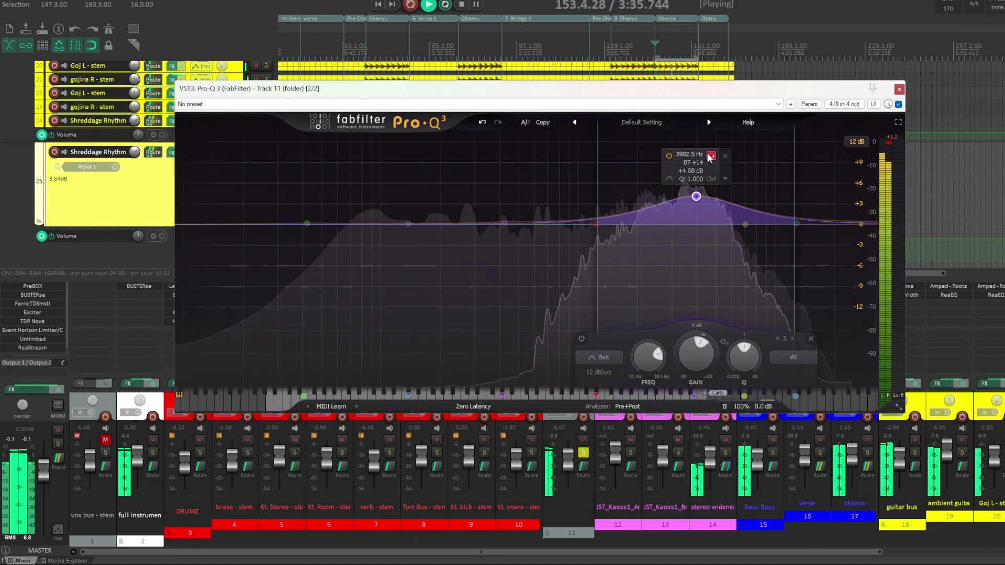
pyautogui.click(711, 157)
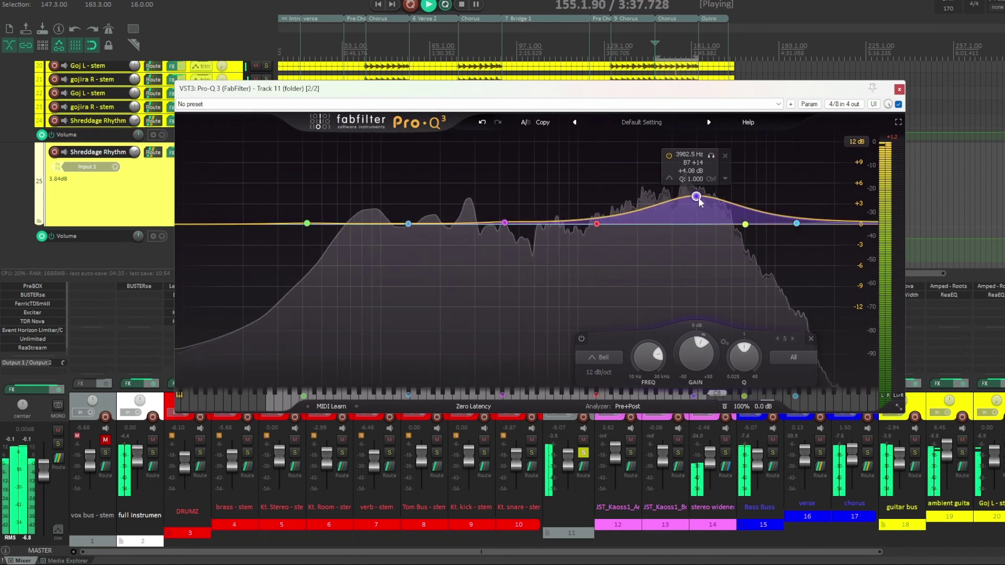
# - Return the fifth band to about 0 dB, boost the sixth by about 3.1 dB near 7104 Hz, and audition it soloed
pyautogui.moveTo(696, 197); pyautogui.dragTo(746, 204)
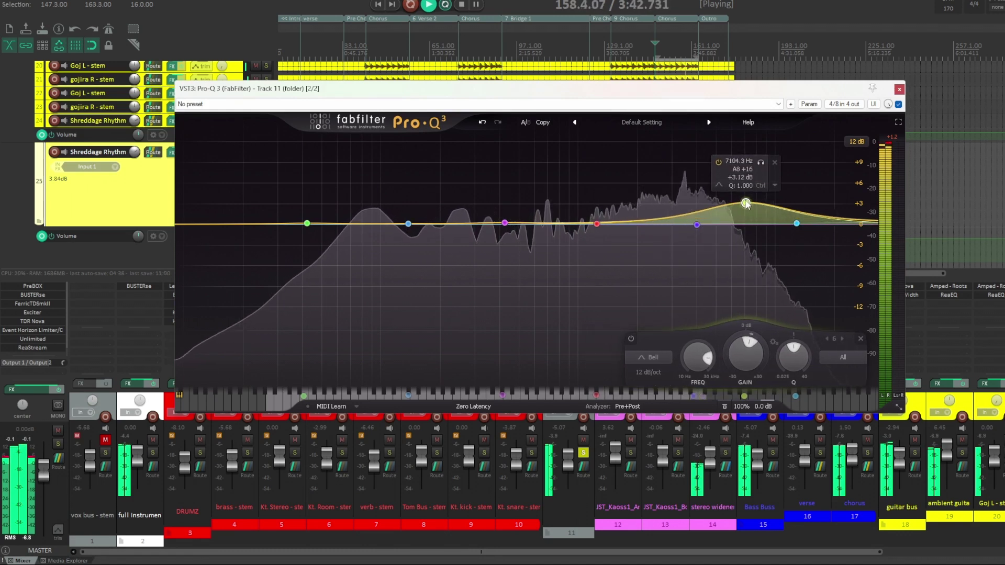
pyautogui.click(761, 163)
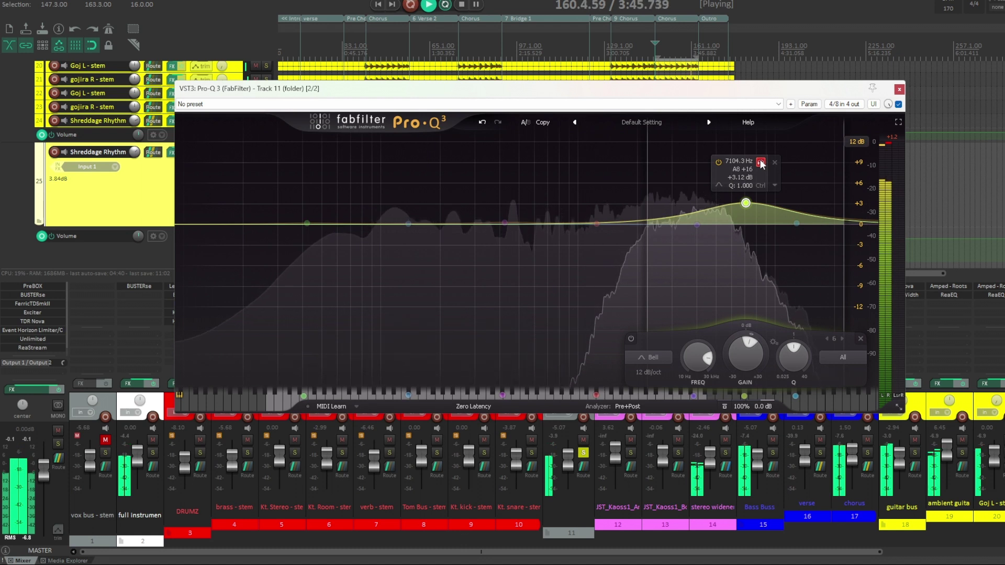
pyautogui.click(760, 163)
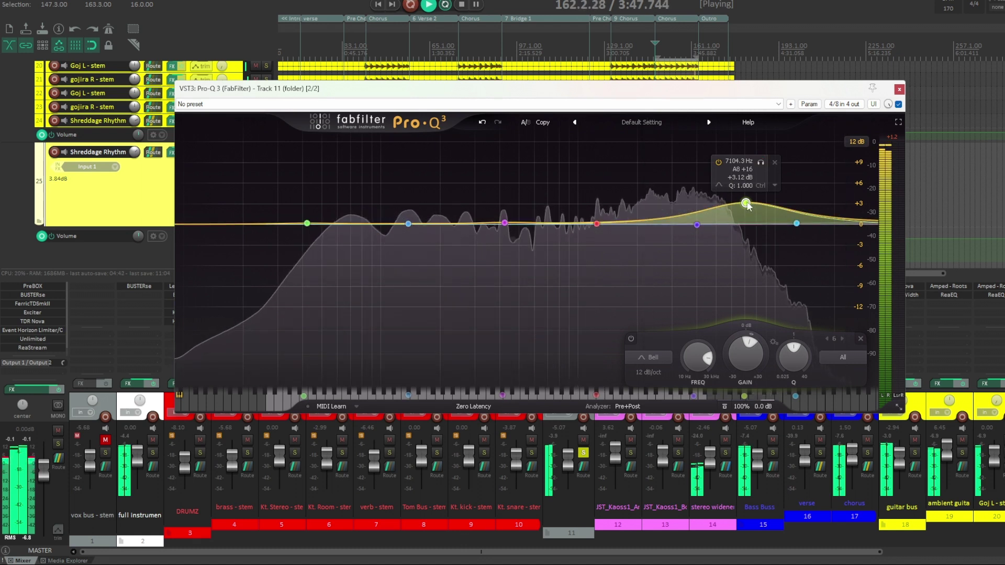
# - Flatten the sixth band, audition the high shelf with about 5.8 dB of boost at 12037 Hz, and return the shelf to about 0 dB
pyautogui.moveTo(747, 205); pyautogui.dragTo(792, 204)
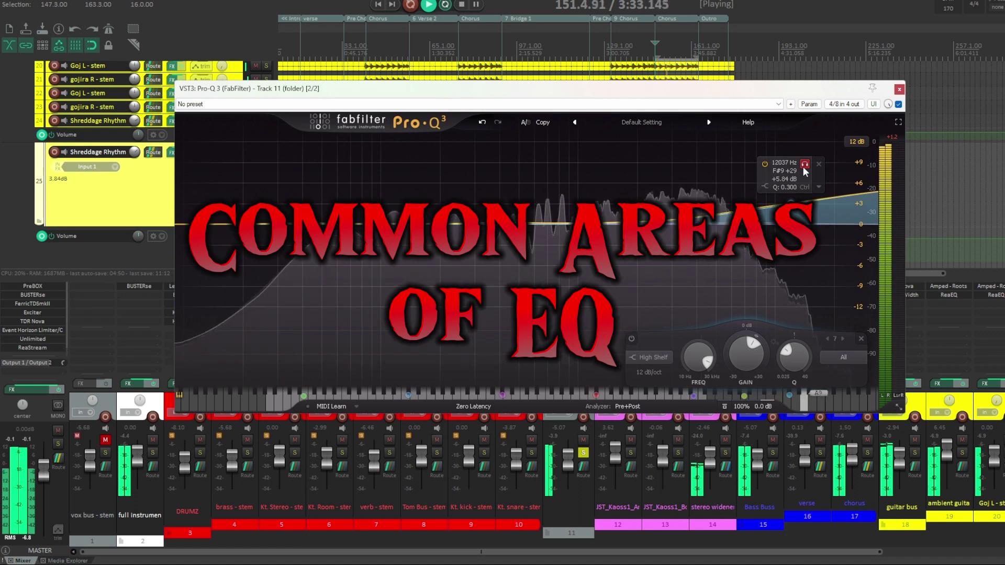
pyautogui.moveTo(791, 205); pyautogui.dragTo(790, 239)
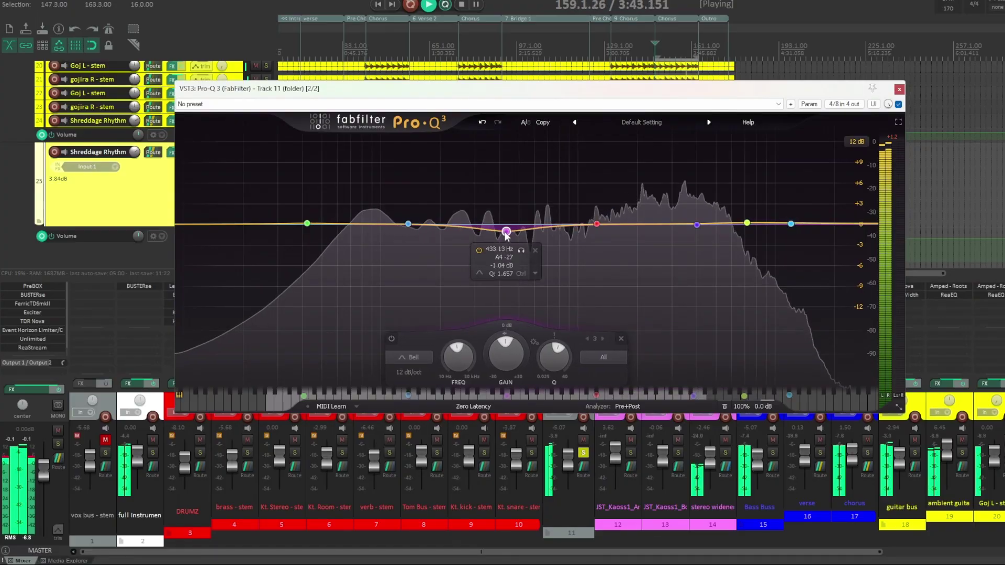
# - Cut the third band by about 4.3 dB at 419 Hz, audition it soloed, and sweep the cut up to about 535 Hz
pyautogui.moveTo(507, 225); pyautogui.dragTo(504, 254)
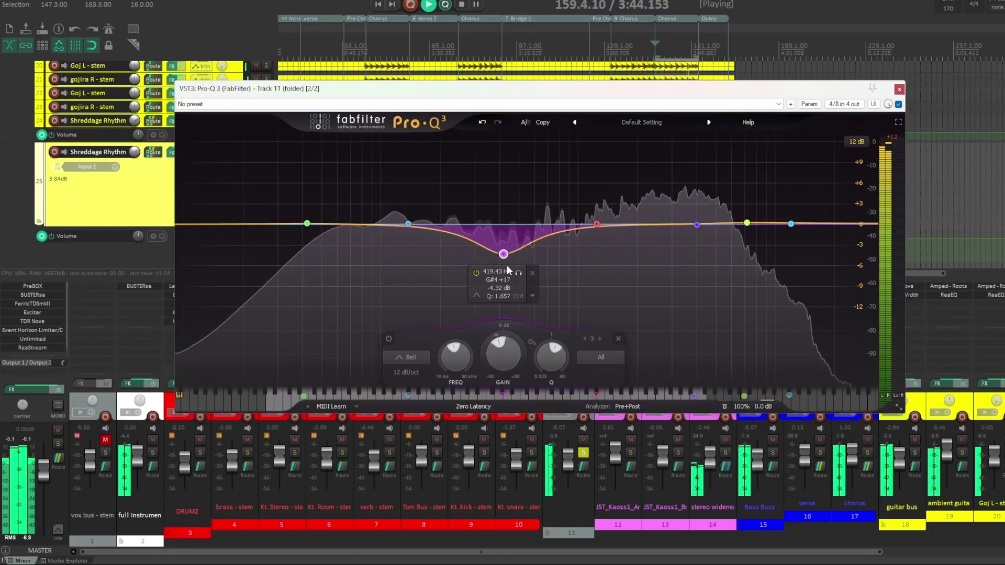
pyautogui.click(517, 275)
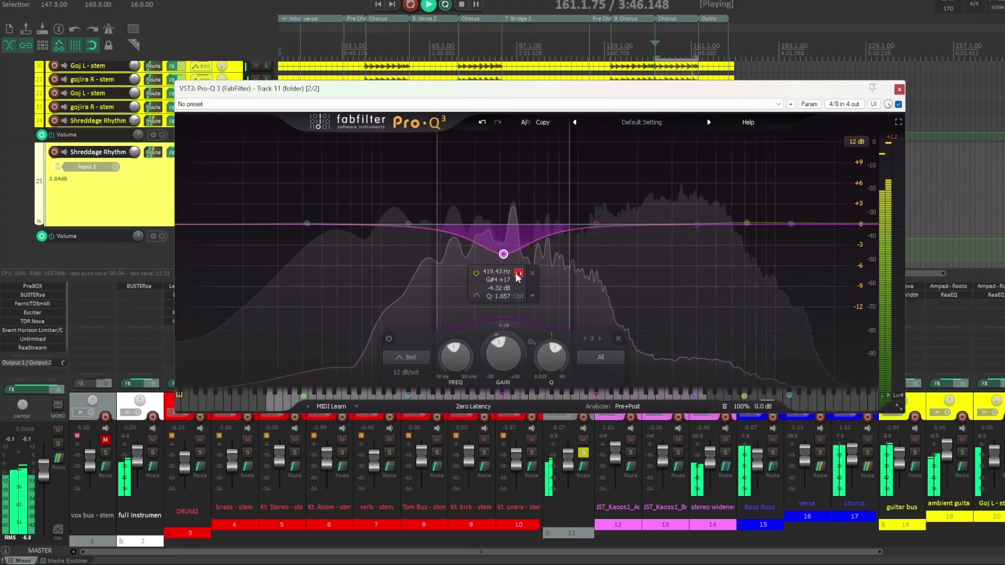
pyautogui.click(517, 275)
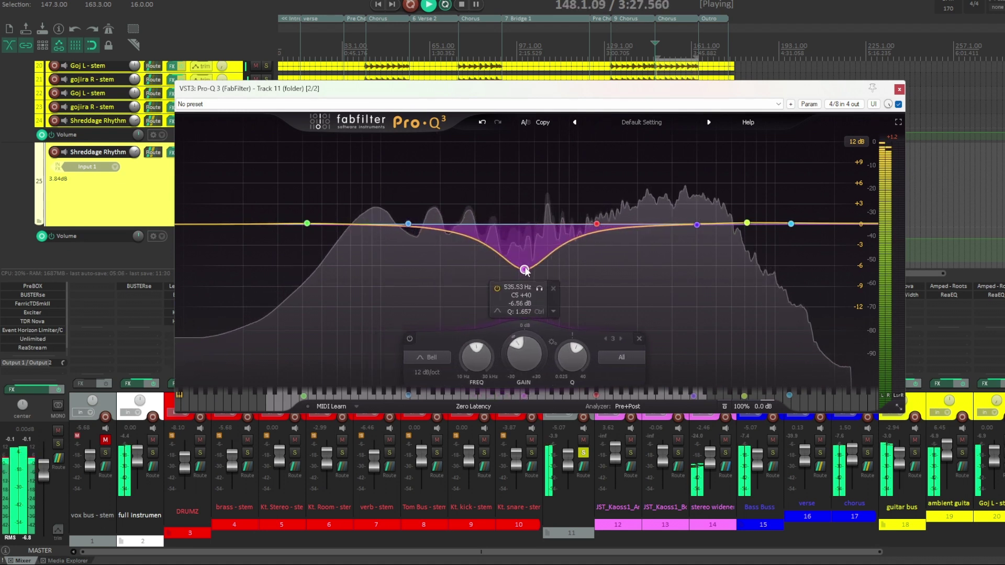
pyautogui.moveTo(525, 271); pyautogui.dragTo(504, 273)
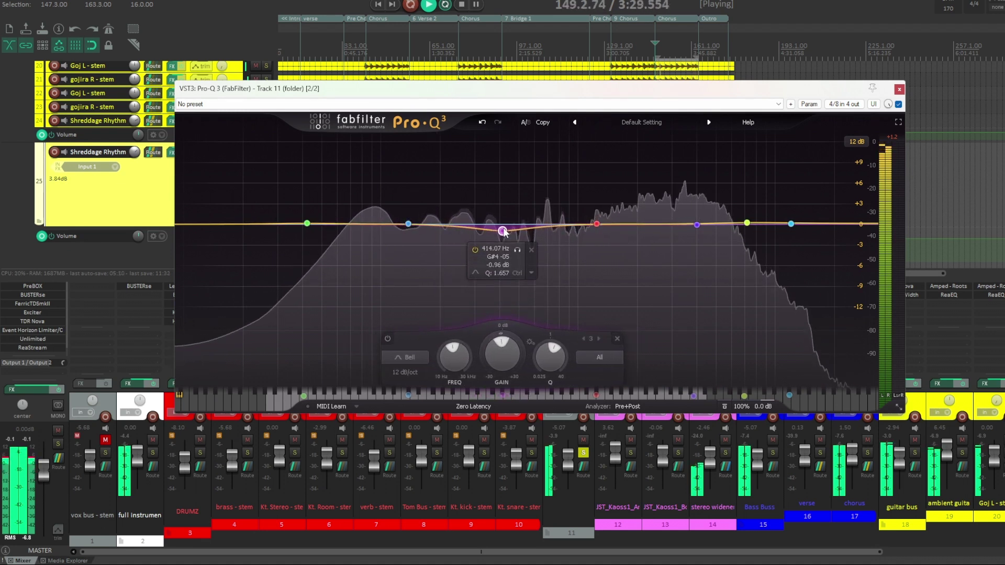
pyautogui.moveTo(504, 233); pyautogui.dragTo(507, 234)
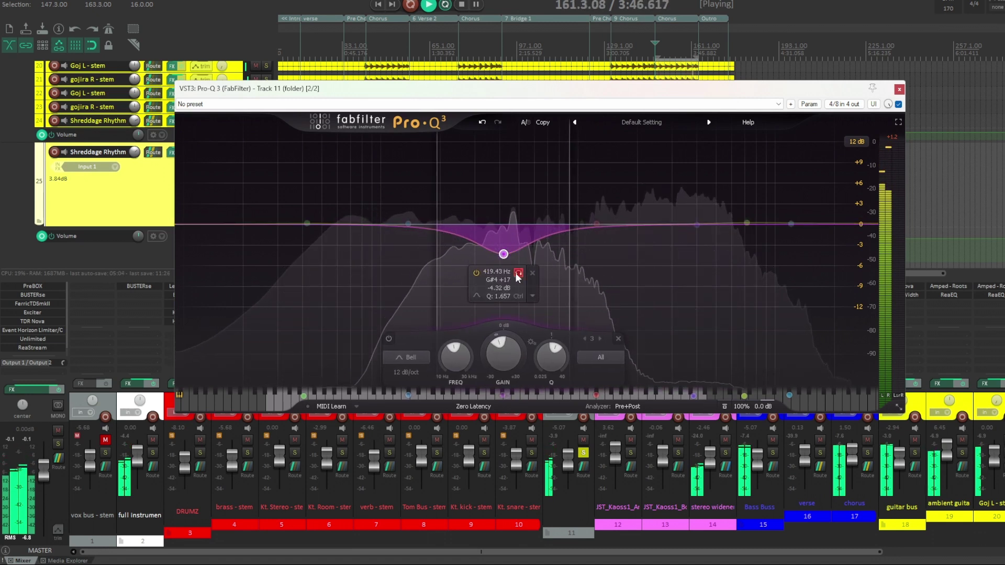
# - Compare the third band's 4.3 dB cut at 419 Hz soloed and in the full mix, and return the band to about 0 dB
pyautogui.click(517, 274)
pyautogui.moveTo(505, 255)
pyautogui.mouseDown()
pyautogui.moveTo(478, 258)
pyautogui.moveTo(481, 268)
pyautogui.moveTo(523, 270)
pyautogui.moveTo(507, 266)
pyautogui.moveTo(505, 226)
pyautogui.moveTo(504, 254)
pyautogui.mouseUp()
pyautogui.click(517, 274)
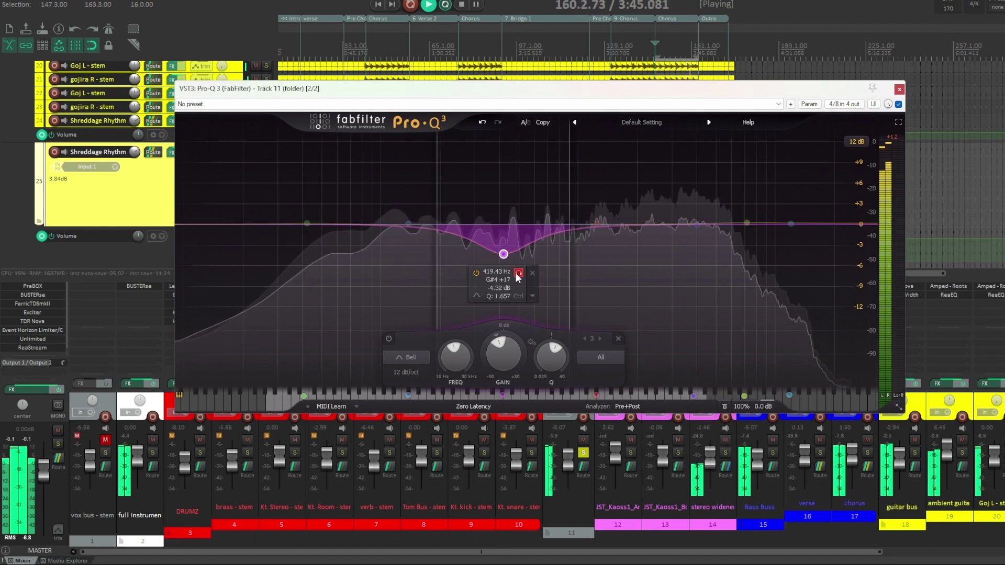
pyautogui.click(517, 275)
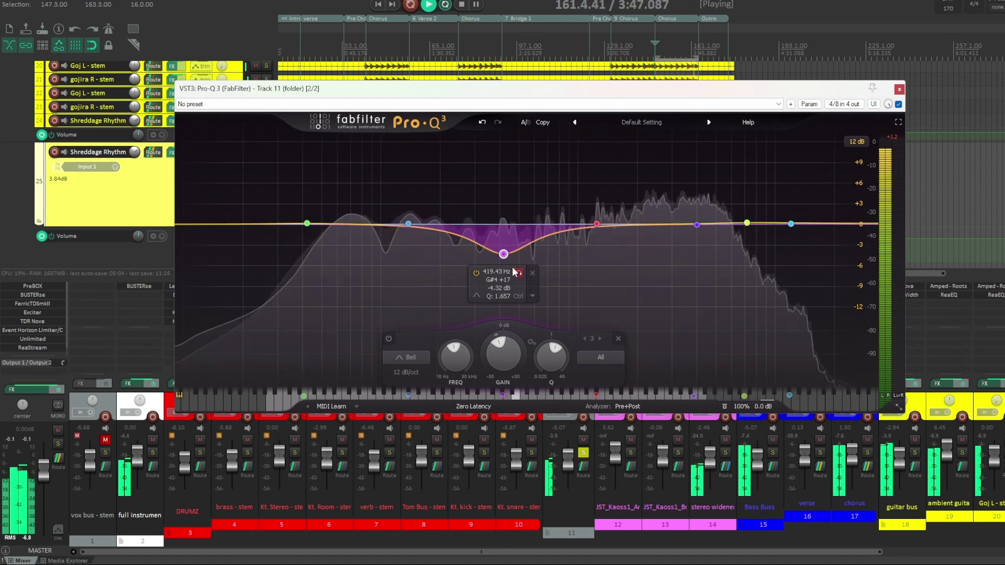
pyautogui.moveTo(504, 255); pyautogui.dragTo(521, 272)
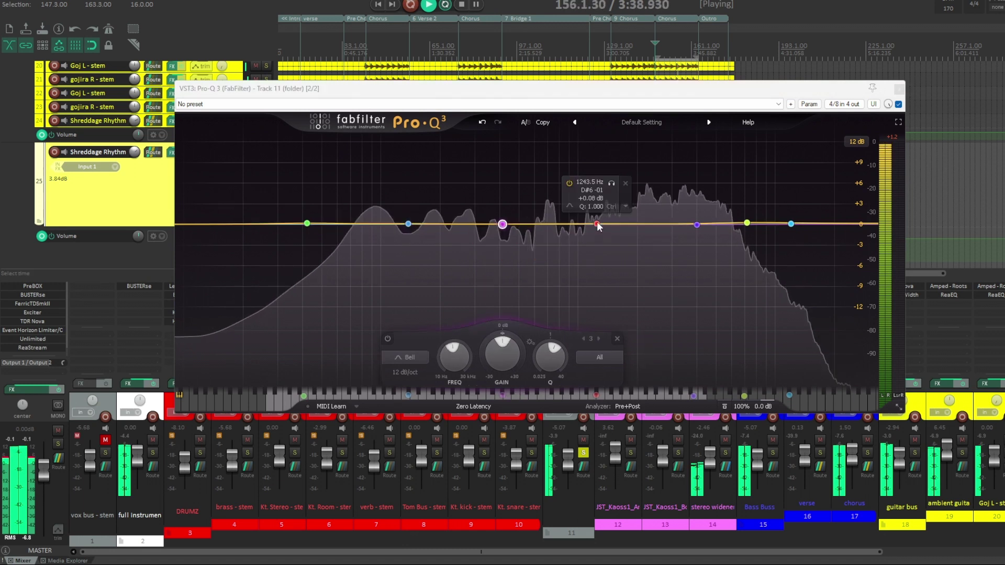
# - Boost the fourth band by about 3.1 dB at 1557 Hz, narrow its Q to about 3.17, and flatten and remove the band
pyautogui.click(598, 224)
pyautogui.moveTo(598, 225); pyautogui.dragTo(617, 205)
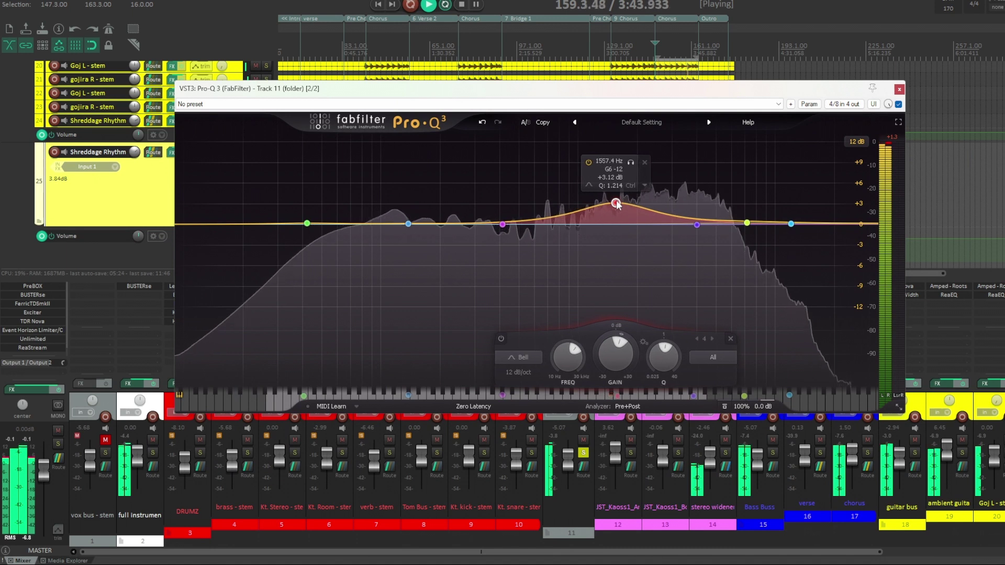
pyautogui.scroll(4, 618, 205)
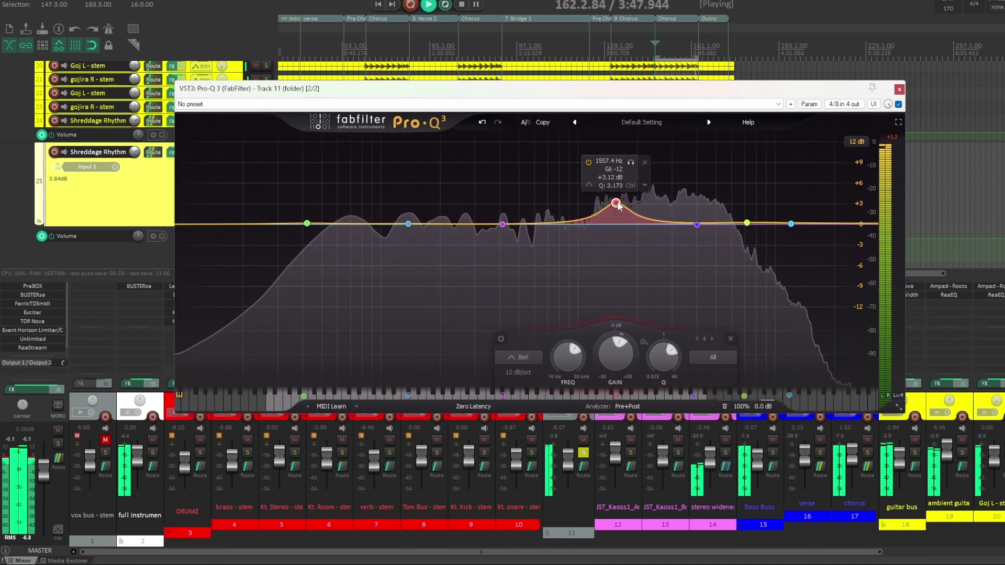
pyautogui.moveTo(618, 204); pyautogui.dragTo(618, 225)
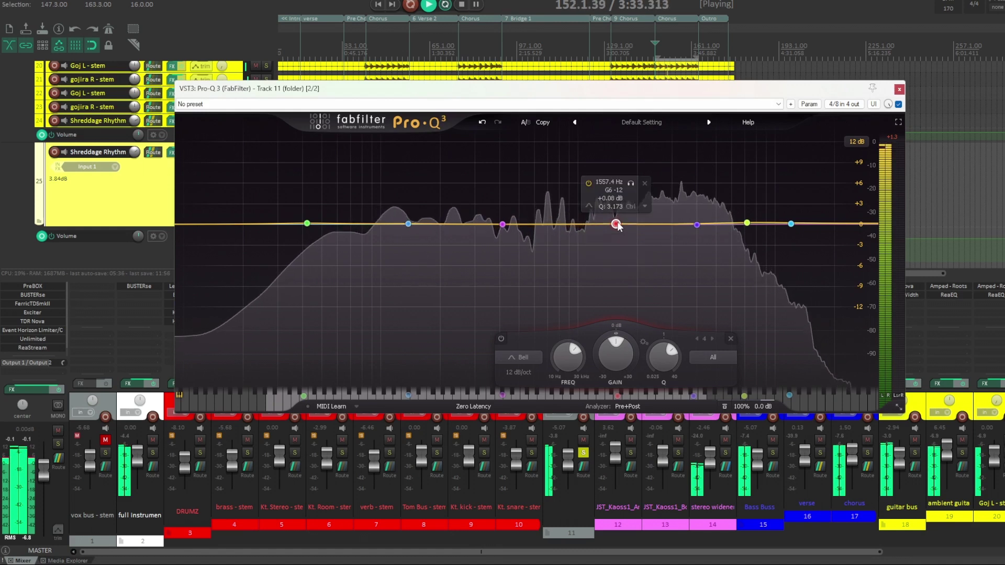
pyautogui.click(644, 184)
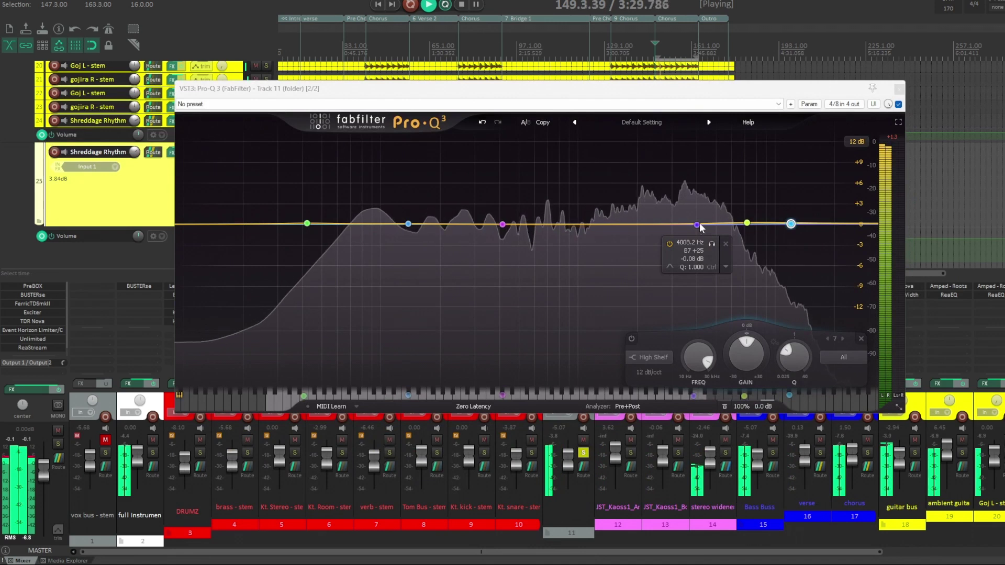
# - Boost the 4 kHz band by about 2.7 dB at 3079 Hz, narrow its Q to about 1.77, and flatten and remove the band
pyautogui.moveTo(697, 226); pyautogui.dragTo(676, 208)
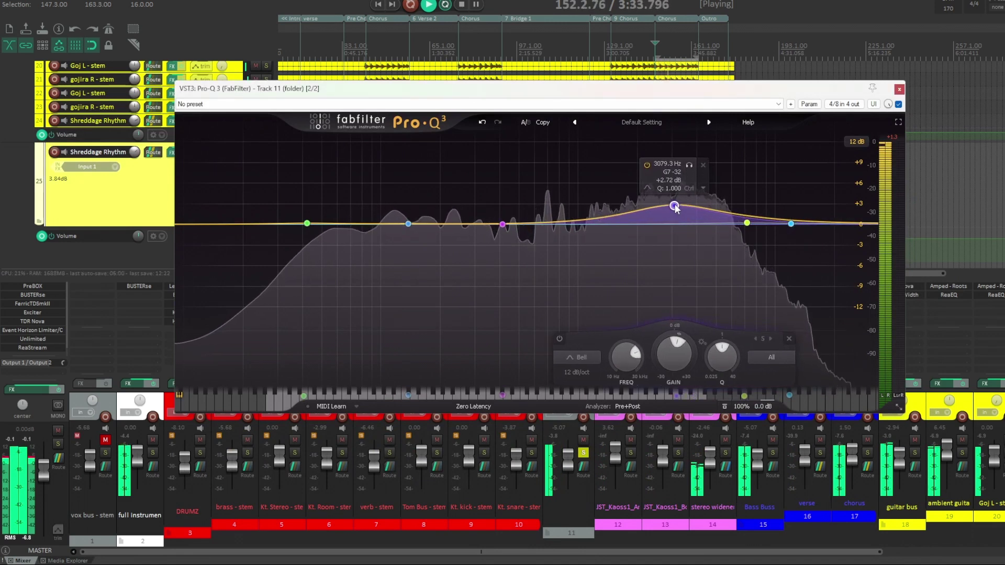
pyautogui.scroll(2, 676, 211)
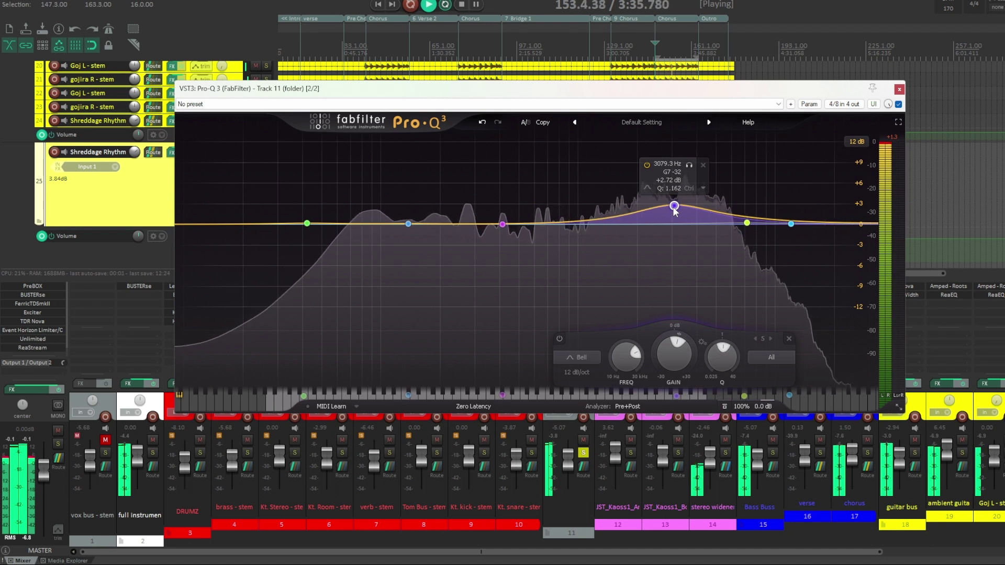
pyautogui.scroll(2, 675, 210)
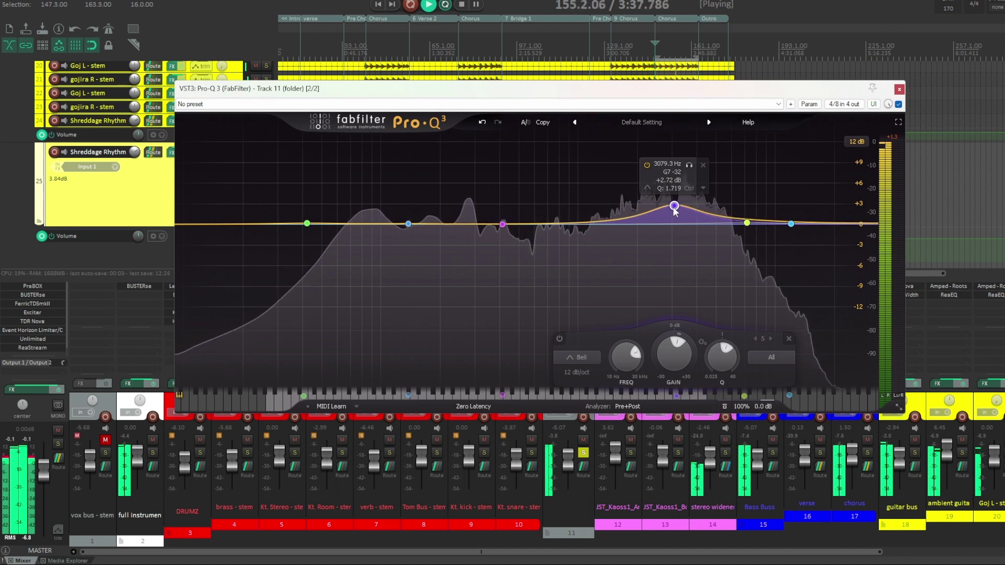
pyautogui.scroll(1, 675, 210)
pyautogui.moveTo(676, 210)
pyautogui.mouseDown()
pyautogui.moveTo(674, 246)
pyautogui.moveTo(674, 229)
pyautogui.mouseUp()
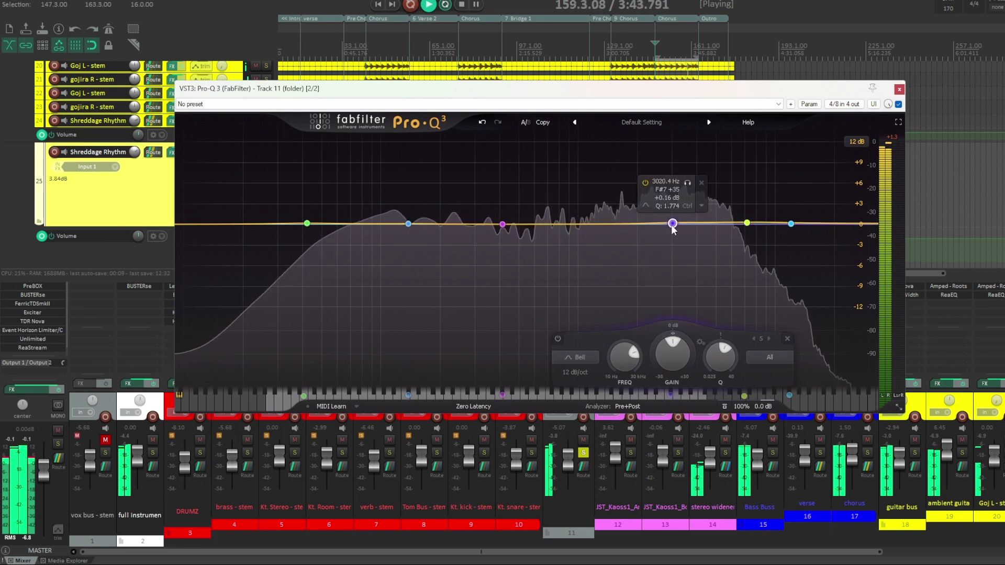
pyautogui.click(702, 183)
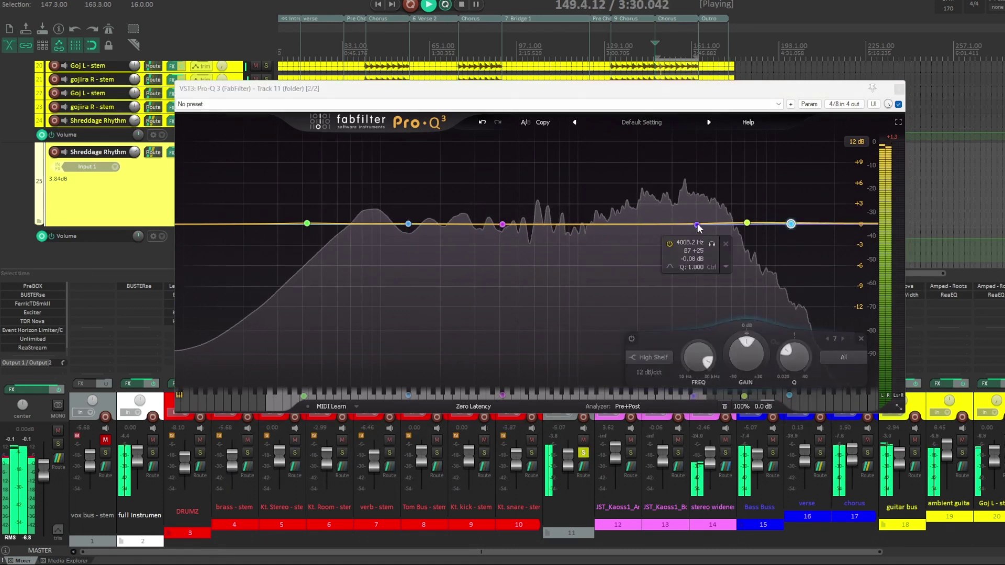
# - Move the 4 kHz band down to about 3 kHz with a mild boost
pyautogui.moveTo(698, 226); pyautogui.dragTo(676, 209)
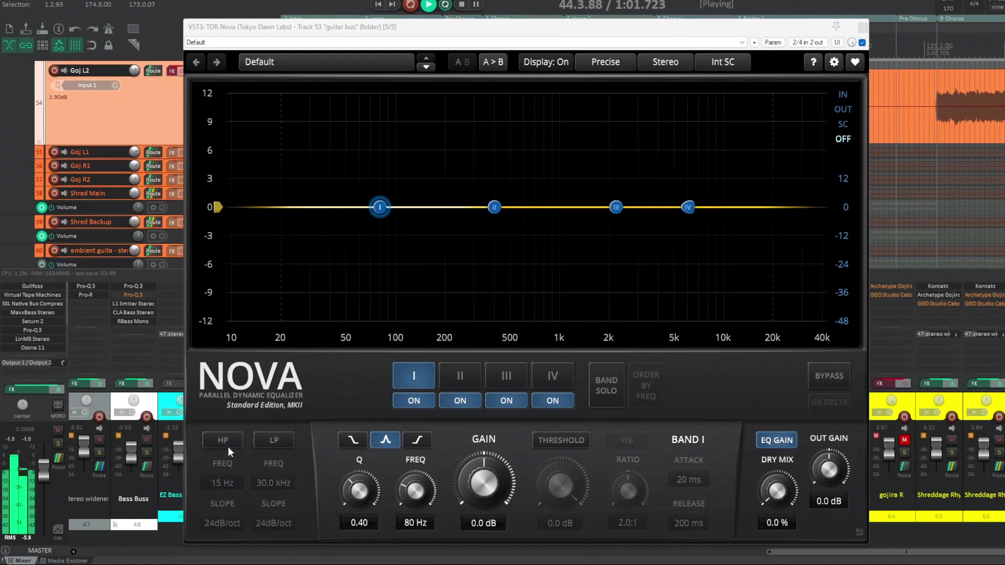
# - Enable TDR Nova's high-pass and low-pass filters on the guitar bus, setting them to 17 Hz and 20.6 kHz
pyautogui.click(226, 440)
pyautogui.moveTo(261, 212); pyautogui.dragTo(284, 220)
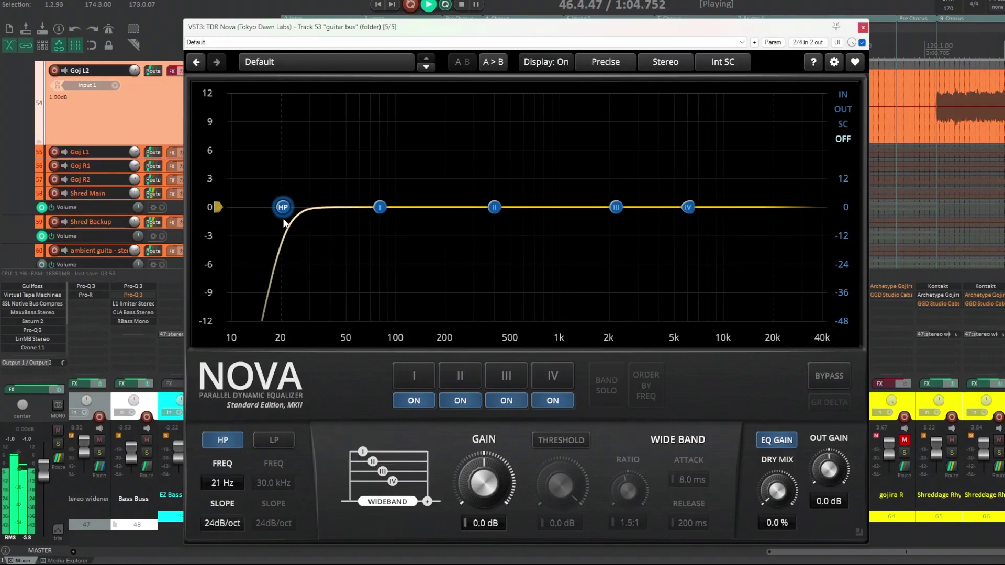
pyautogui.click(272, 442)
pyautogui.moveTo(802, 207); pyautogui.dragTo(779, 215)
# - Boost the band IV high shelf slightly from around 6 kHz
pyautogui.click(689, 208)
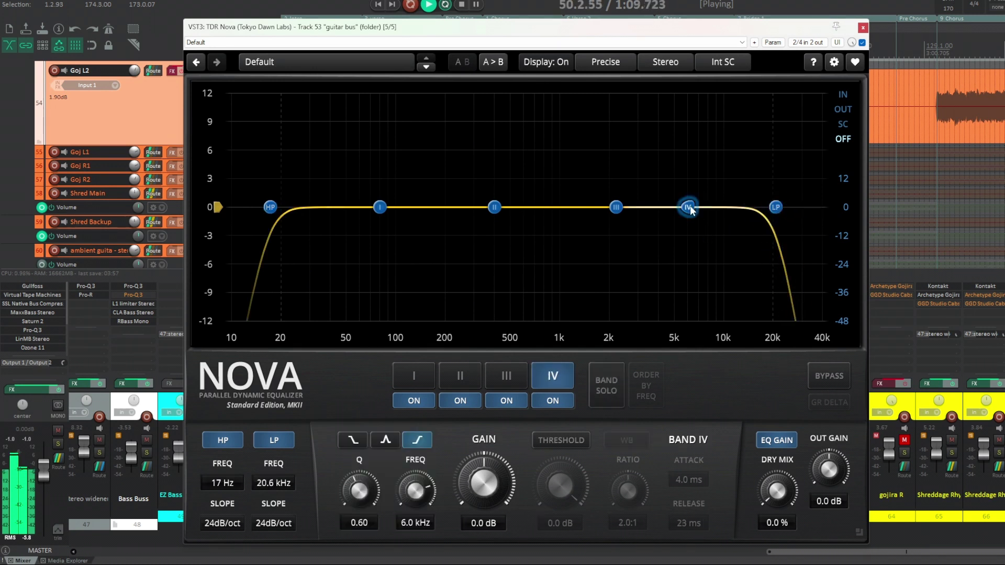
pyautogui.moveTo(690, 209); pyautogui.dragTo(695, 197)
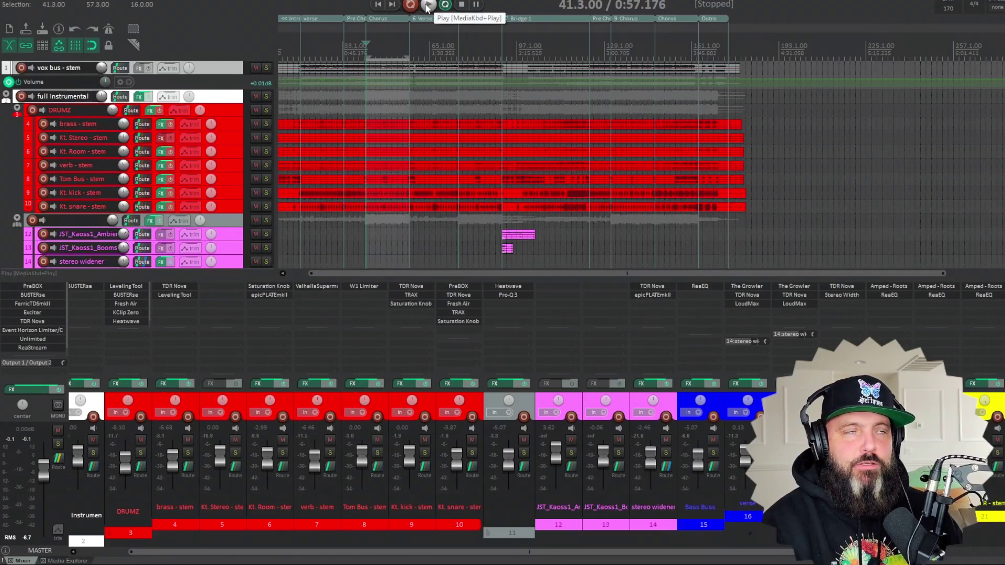
# - Play the looped chorus in full, stop, and play it again with the DRUMZ bus and the kick stem soloed
pyautogui.click(428, 5)
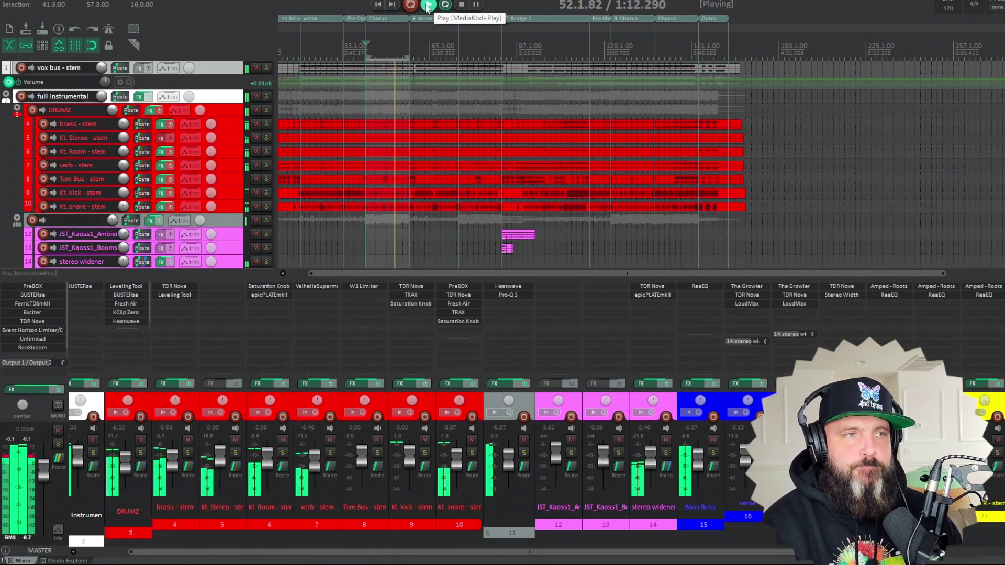
pyautogui.click(463, 6)
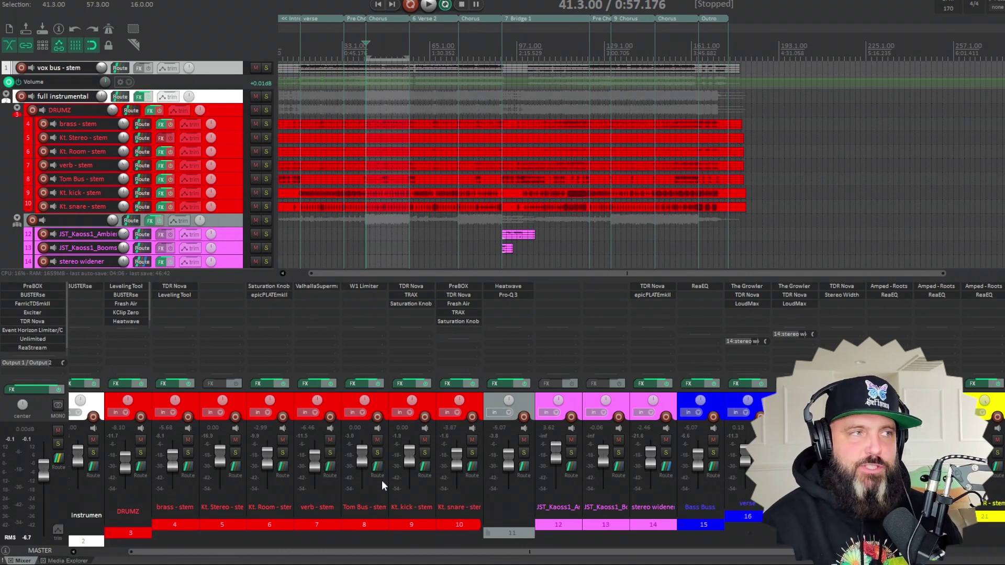
pyautogui.click(140, 452)
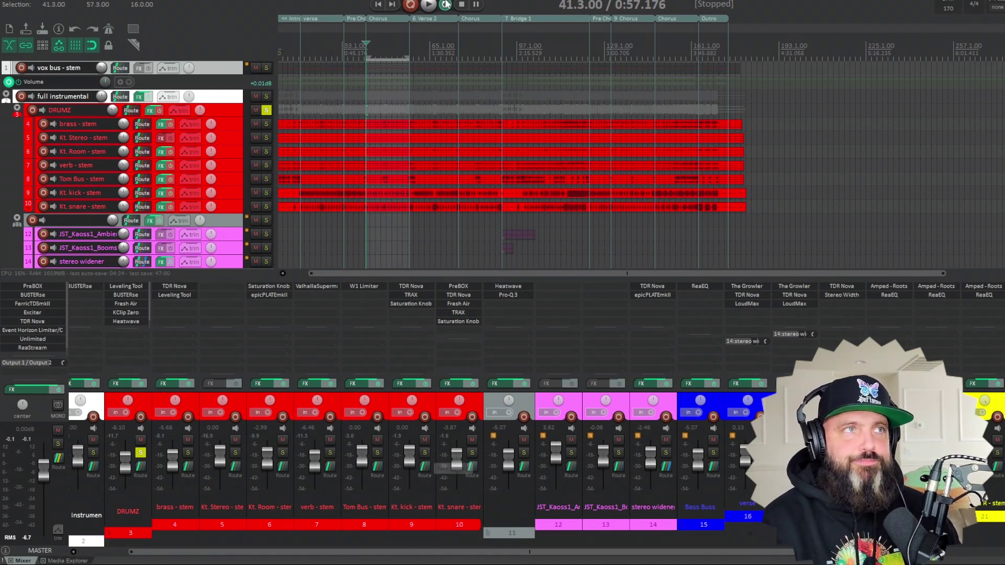
pyautogui.click(429, 6)
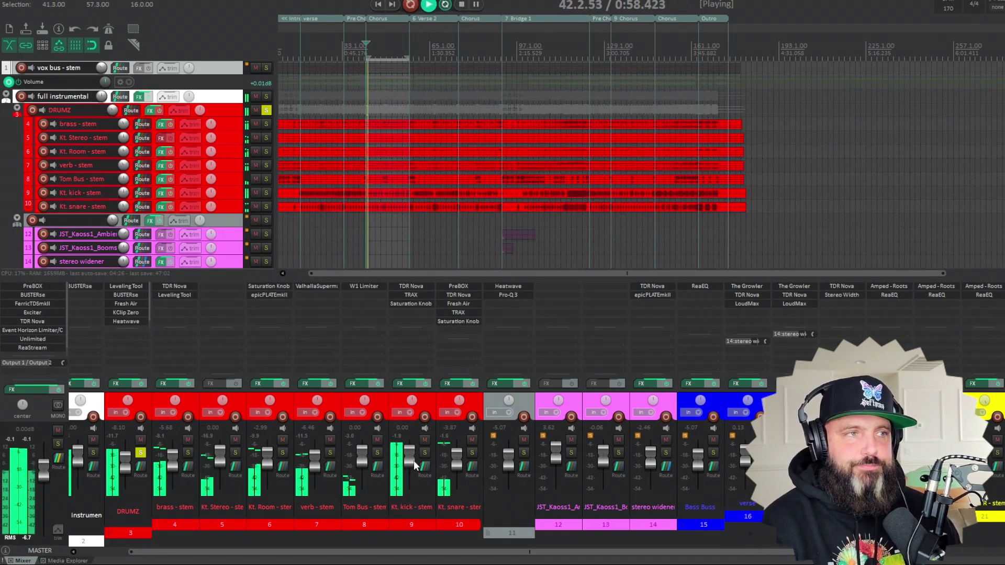
pyautogui.click(424, 453)
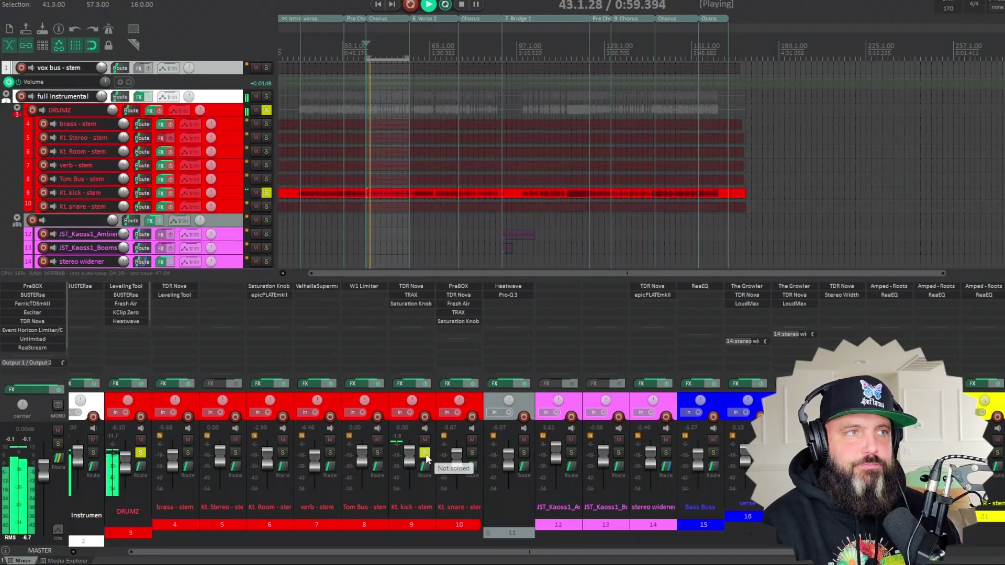
# - Set the band IV high shelf in the kick stem's TDR Nova to 1.8 dB at 4.8 kHz, and unsolo the kick
pyautogui.click(411, 286)
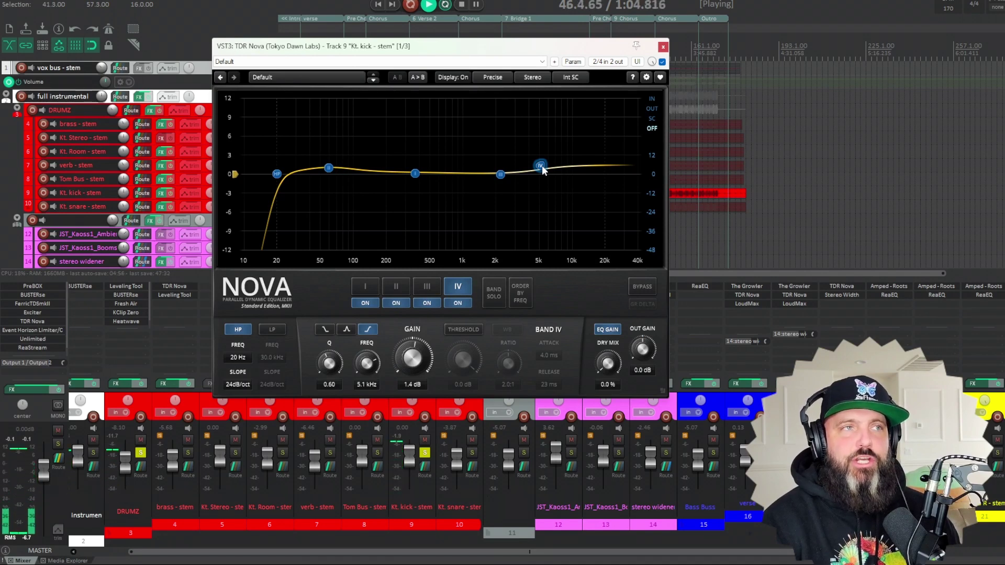
pyautogui.moveTo(542, 166)
pyautogui.mouseDown()
pyautogui.moveTo(547, 207)
pyautogui.moveTo(535, 225)
pyautogui.moveTo(541, 166)
pyautogui.mouseUp()
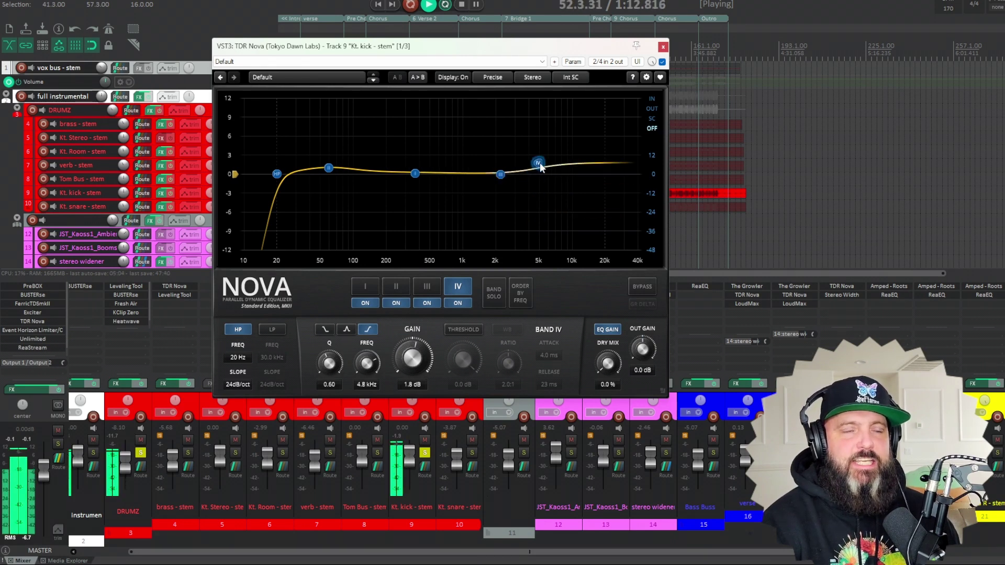
pyautogui.click(663, 48)
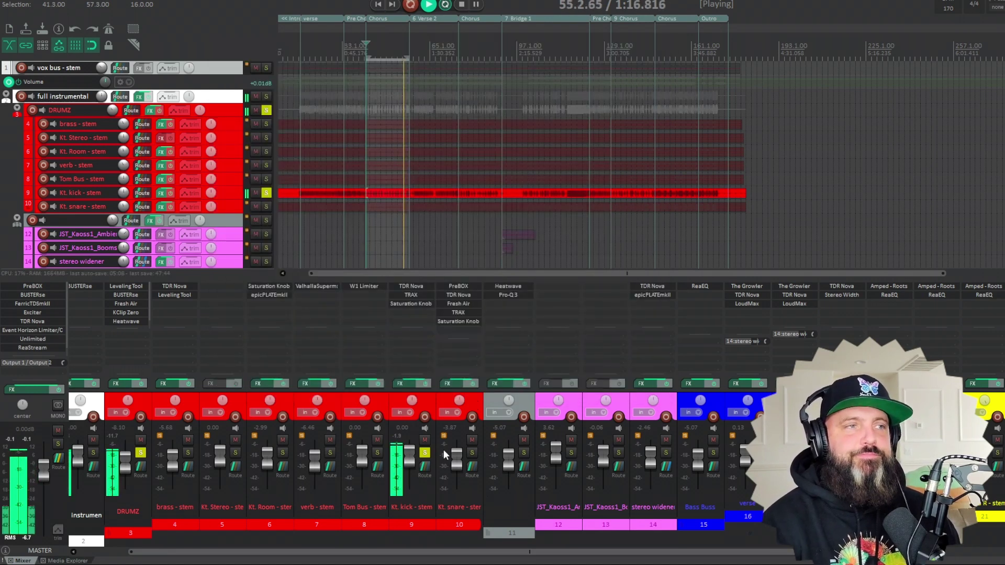
pyautogui.click(425, 453)
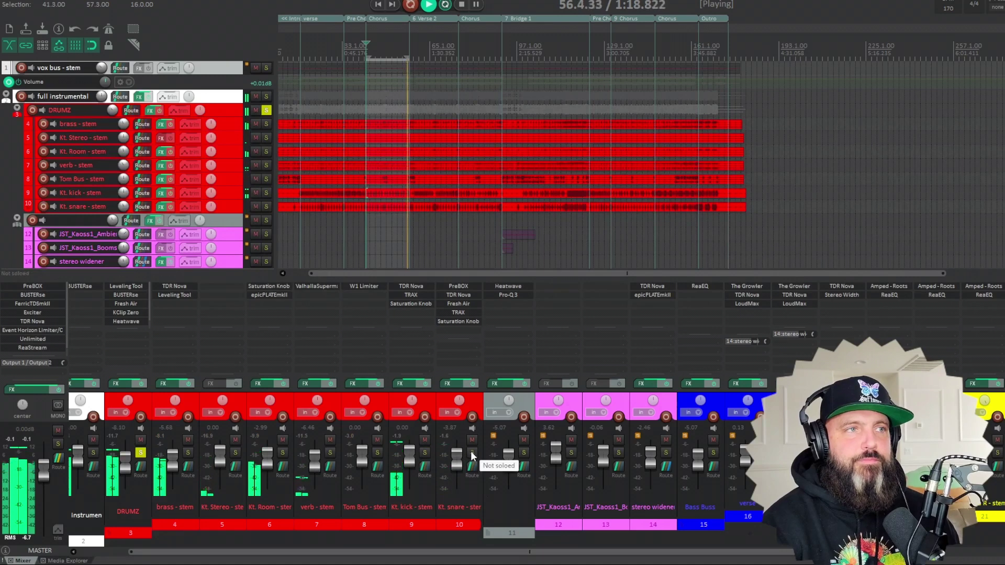
# - Solo the snare stem and boost band II of its TDR Nova to 7.0 dB at 290 Hz
pyautogui.click(472, 452)
pyautogui.click(472, 295)
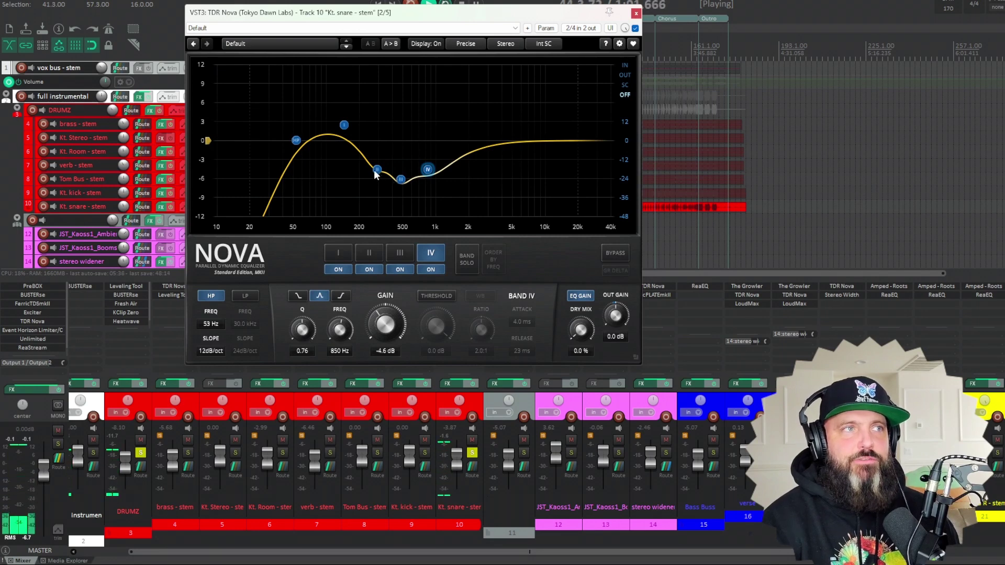
pyautogui.moveTo(375, 171); pyautogui.dragTo(378, 99)
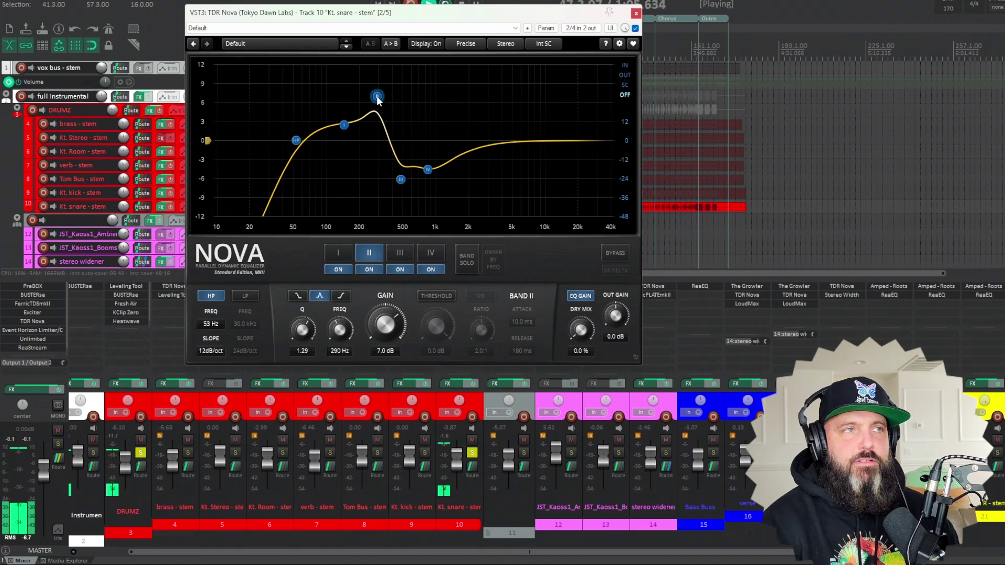
# - Return the snare's band II to a cut, set band IV to -3.6 dB at 880 Hz, and unsolo the snare
pyautogui.moveTo(377, 96); pyautogui.dragTo(429, 164)
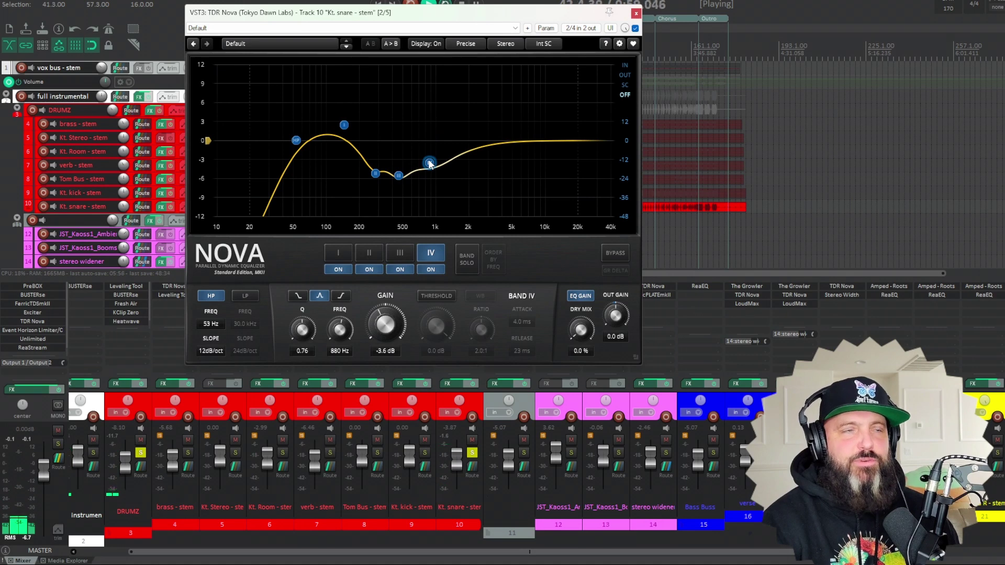
pyautogui.click(635, 14)
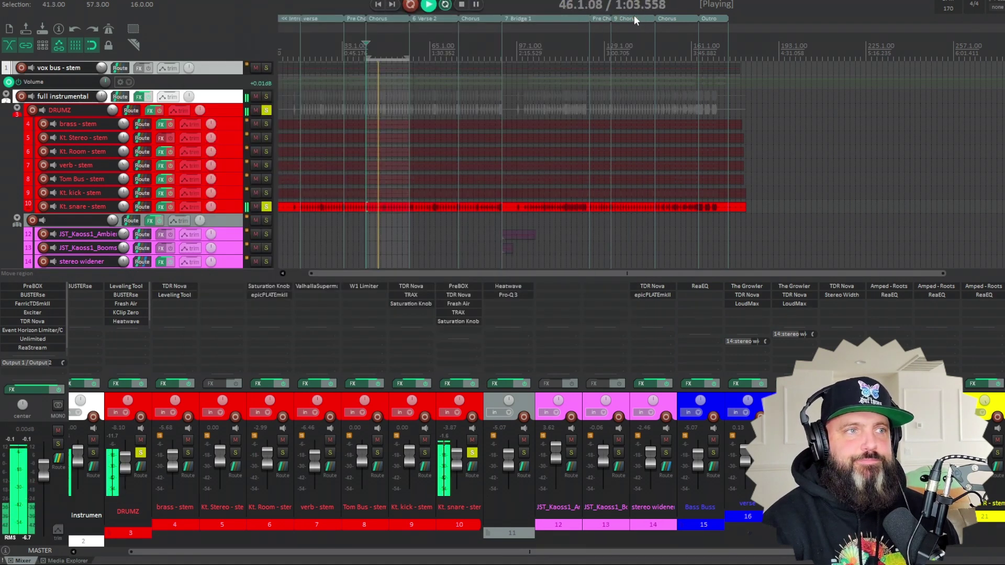
pyautogui.click(472, 453)
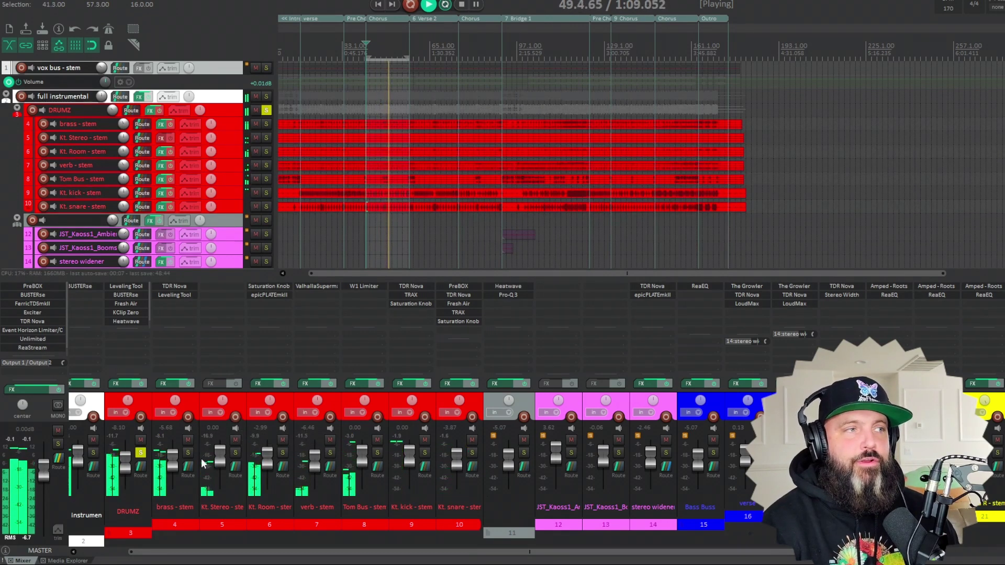
# - Solo the brass stem, sweep its TDR Nova high-pass filter up to 621 Hz, and bring it back down to 97 Hz
pyautogui.click(171, 282)
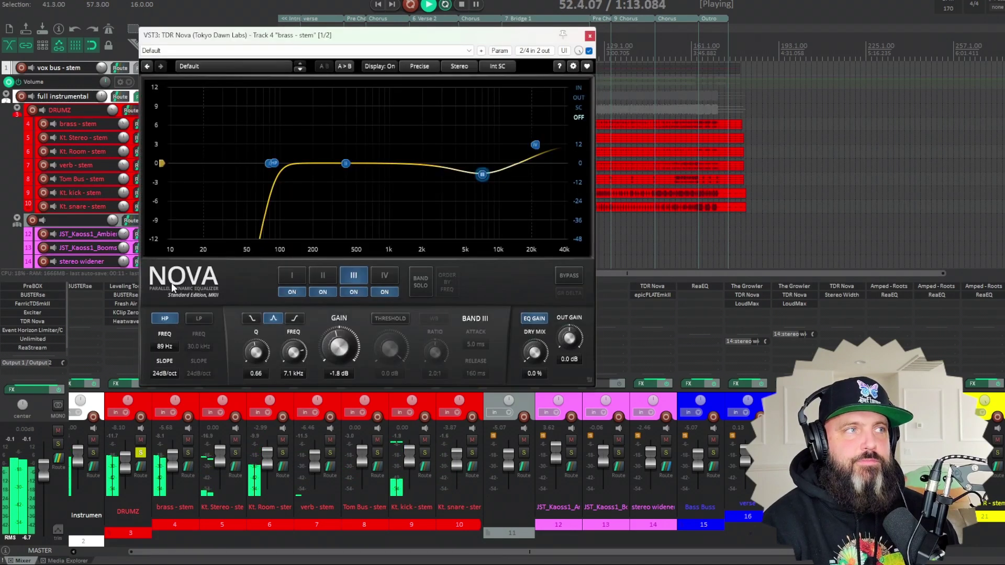
pyautogui.click(189, 453)
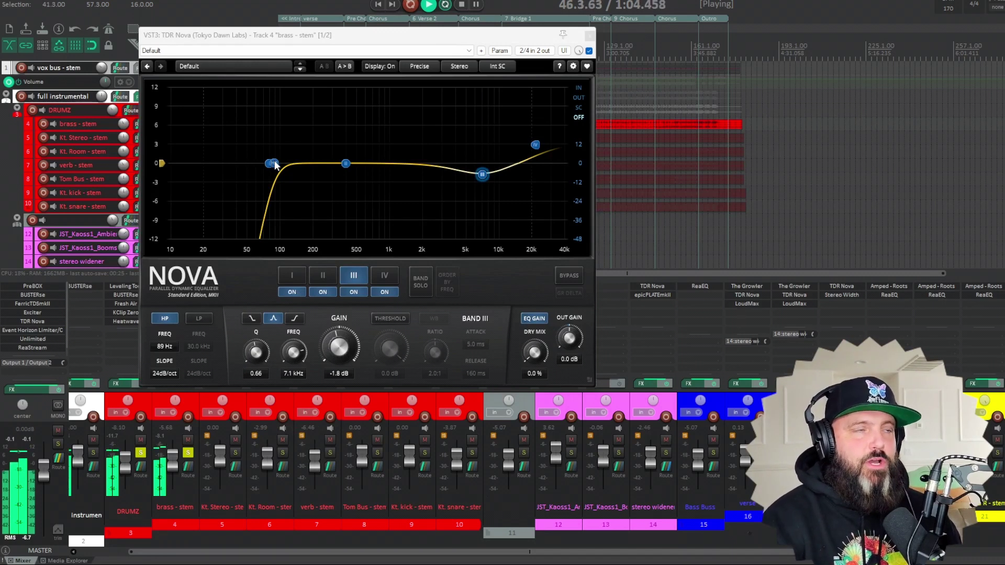
pyautogui.moveTo(274, 164); pyautogui.dragTo(369, 160)
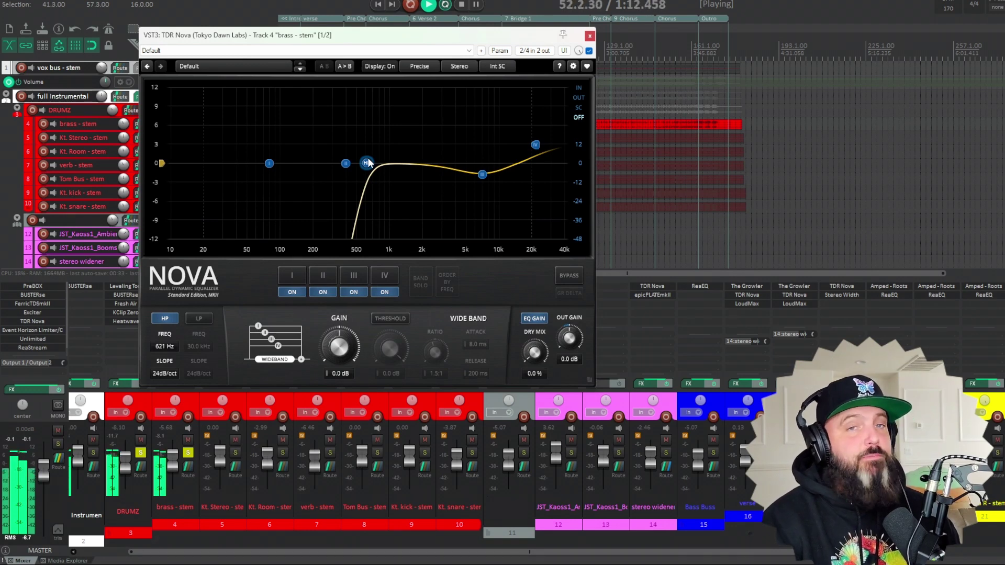
pyautogui.moveTo(368, 163); pyautogui.dragTo(279, 186)
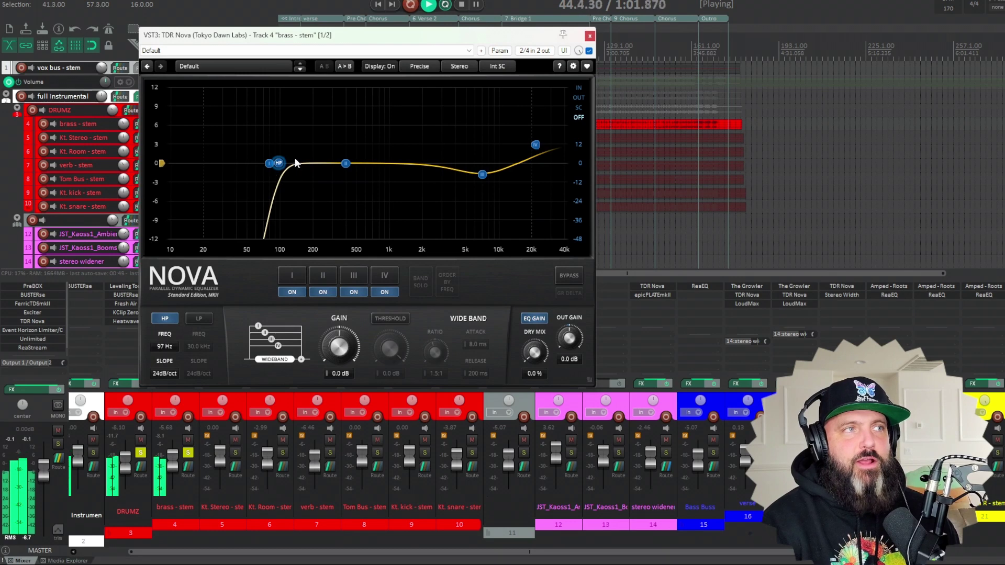
# - Audition band III on the brass stem at 3.7 dB around 6.9 kHz, and settle it at -2.1 dB at 7.3 kHz
pyautogui.click(482, 177)
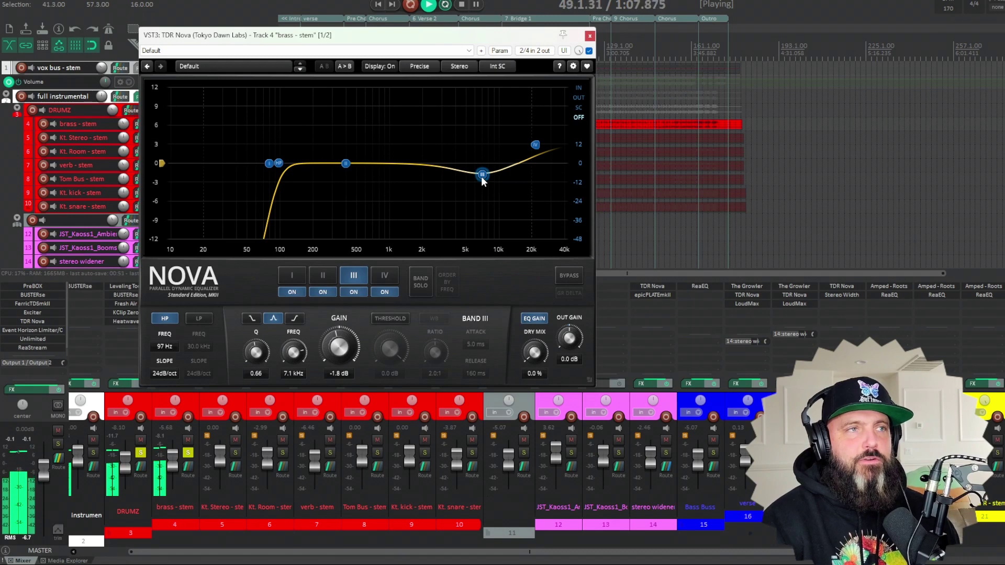
pyautogui.moveTo(482, 177); pyautogui.dragTo(481, 143)
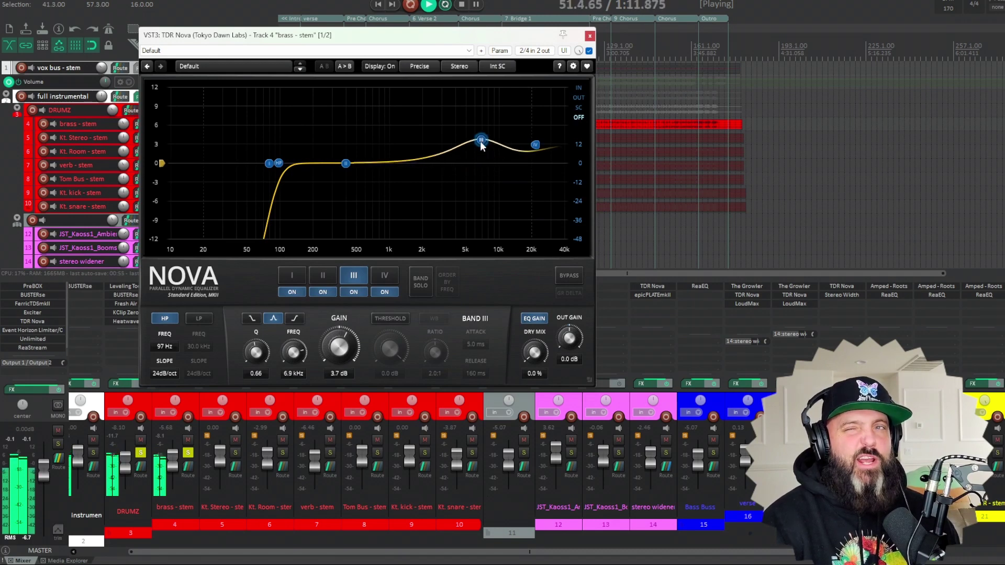
pyautogui.moveTo(480, 141); pyautogui.dragTo(483, 178)
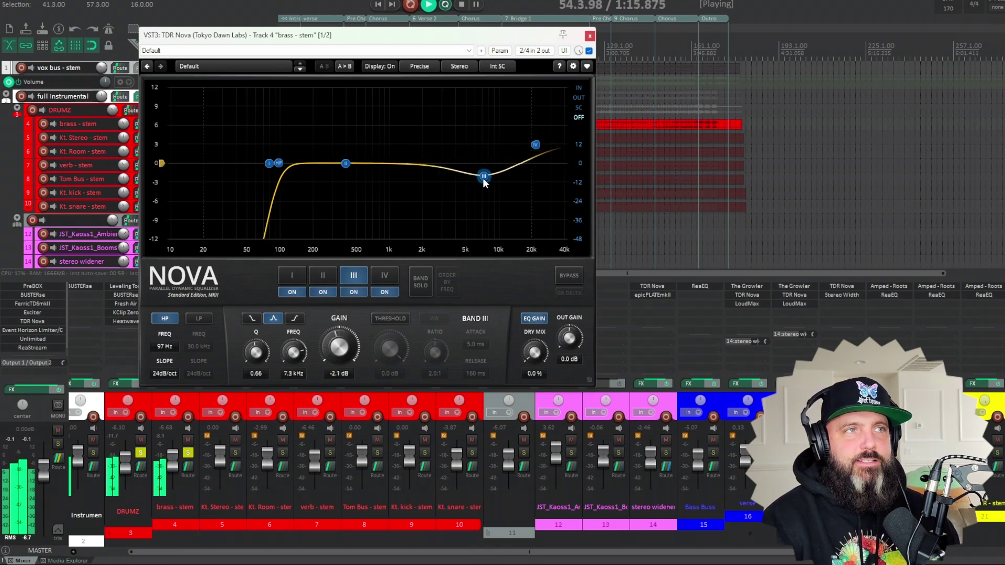
# - Set the brass stem's band IV high shelf to 2.7 dB at 20.2 kHz, and unsolo the DRUMZ bus and brass stem
pyautogui.moveTo(534, 150); pyautogui.dragTo(531, 152)
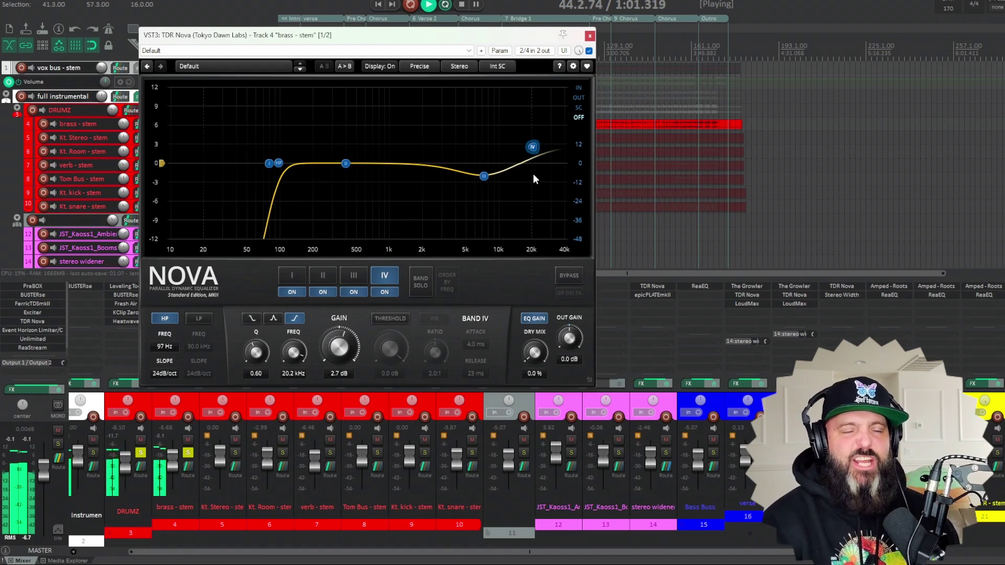
pyautogui.click(590, 36)
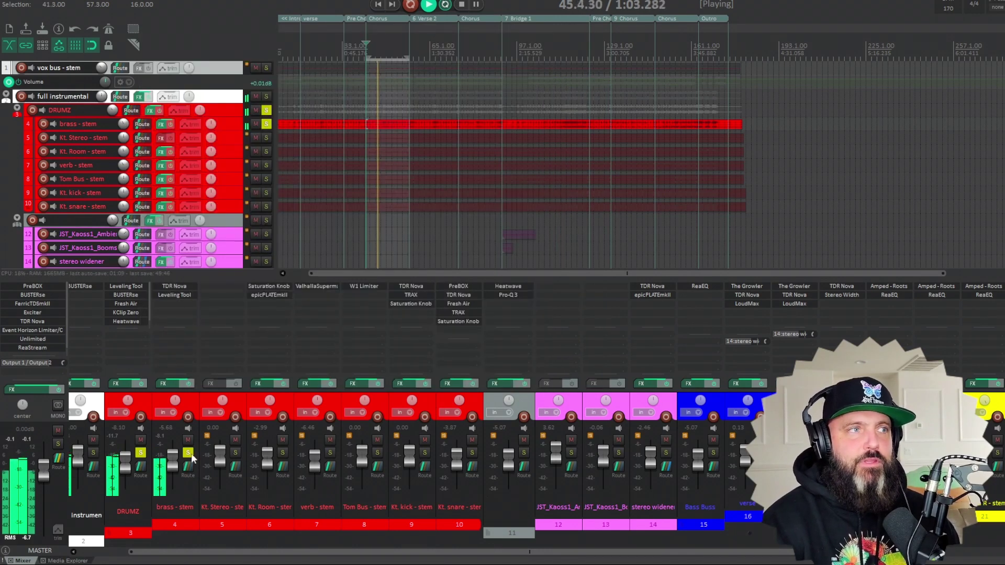
pyautogui.click(141, 453)
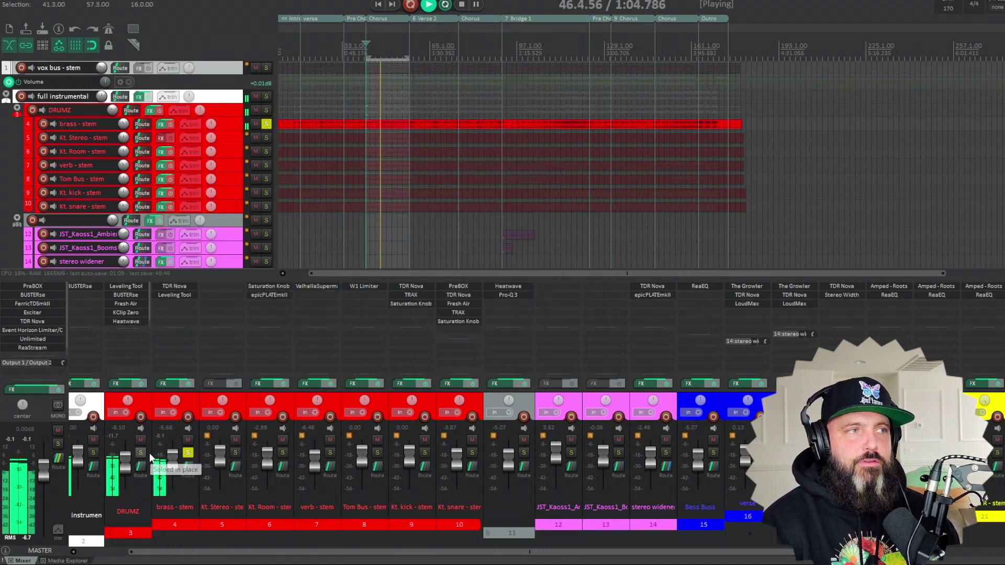
pyautogui.click(190, 454)
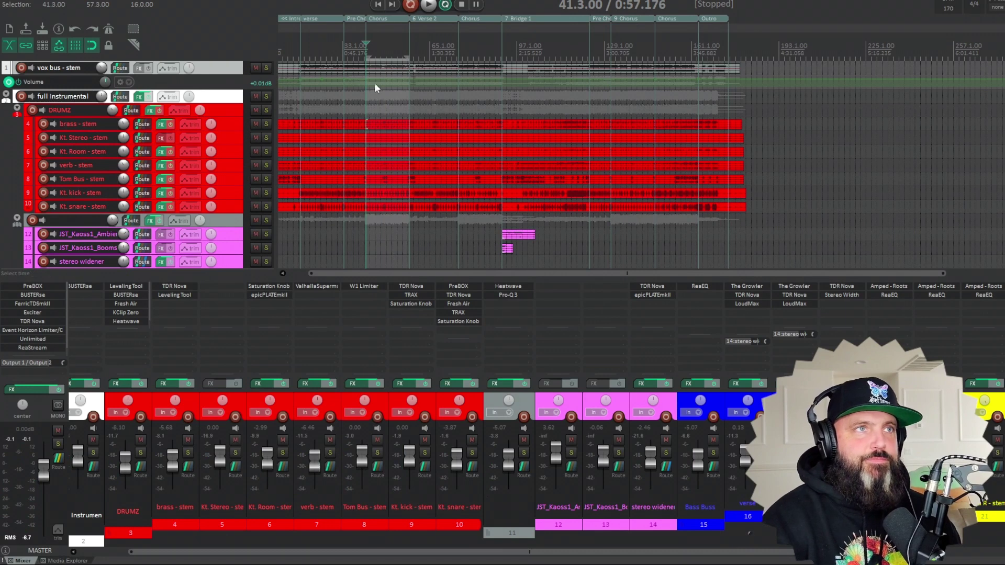
# - Select the Bridge 1 section as the loop range and play it with the Bass Buss soloed
pyautogui.click(544, 24)
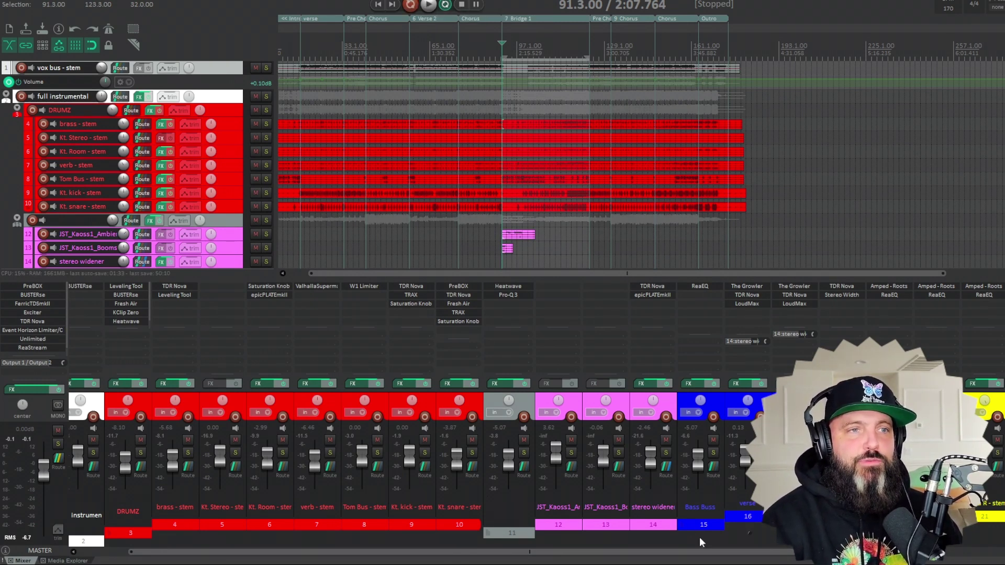
pyautogui.moveTo(703, 553)
pyautogui.mouseDown()
pyautogui.moveTo(818, 553)
pyautogui.moveTo(692, 553)
pyautogui.mouseUp()
pyautogui.click(428, 5)
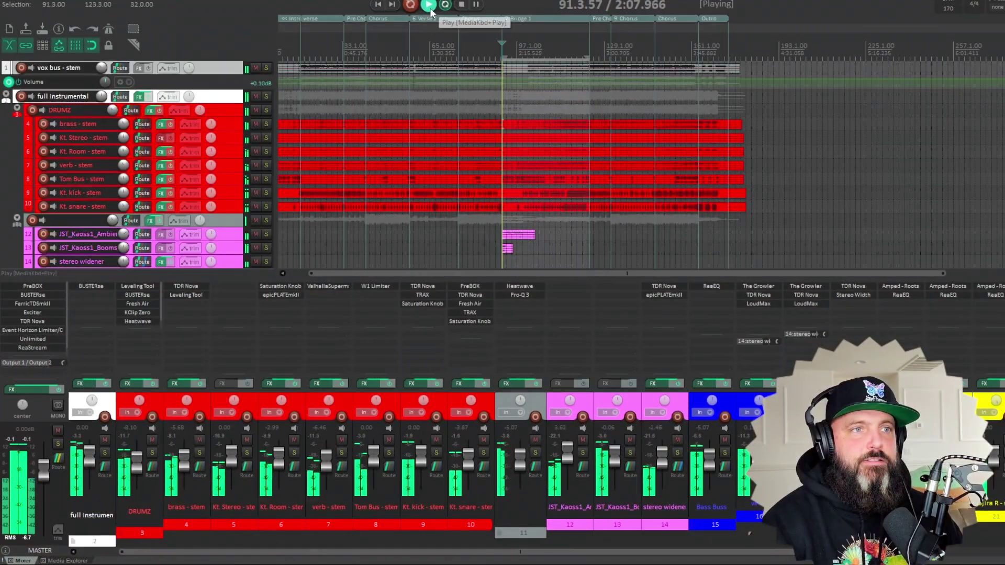
pyautogui.click(726, 454)
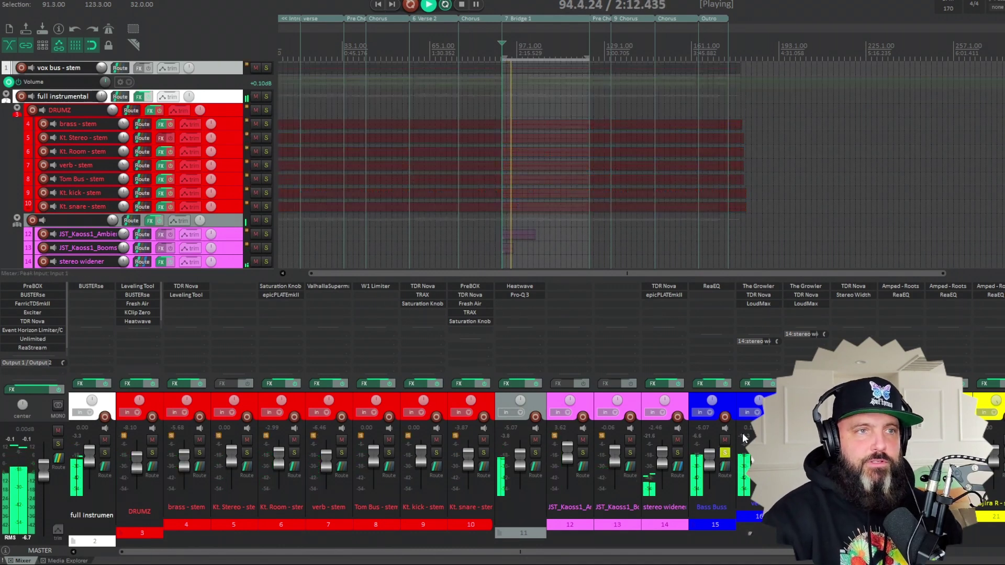
# - Open The Growler on the verse bass track, check its Growl switch, and close the plugin
pyautogui.click(764, 285)
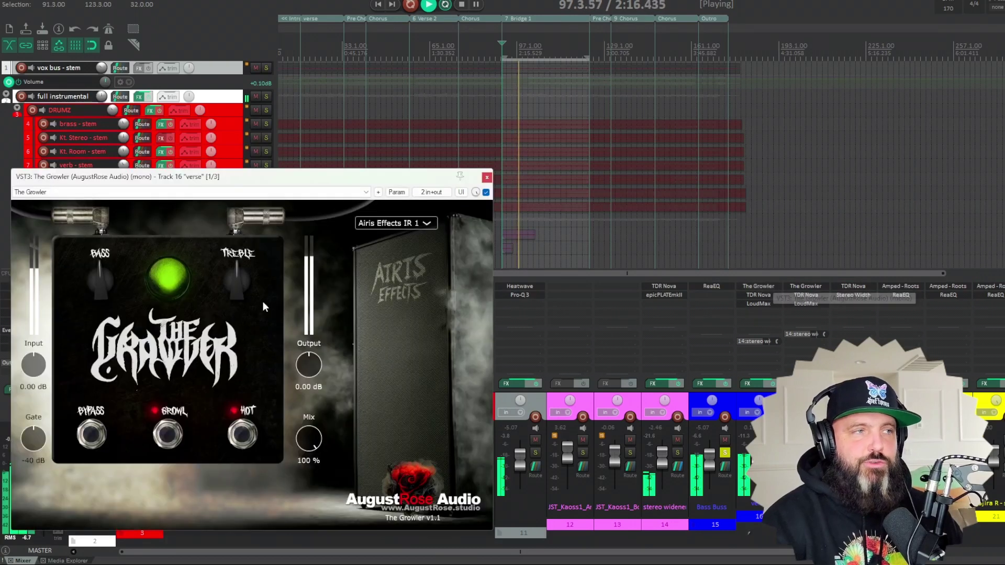
pyautogui.moveTo(271, 180); pyautogui.dragTo(414, 81)
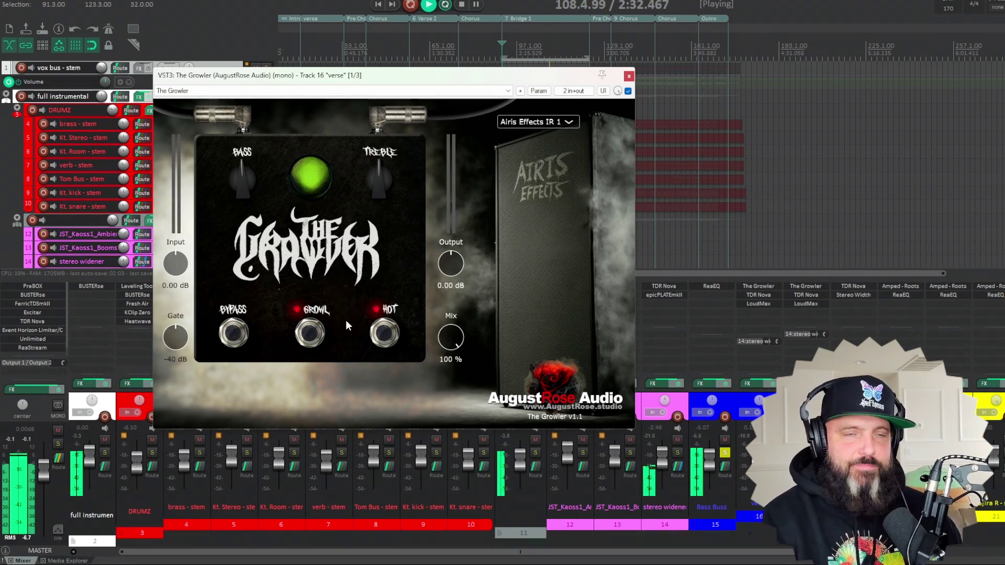
pyautogui.click(309, 334)
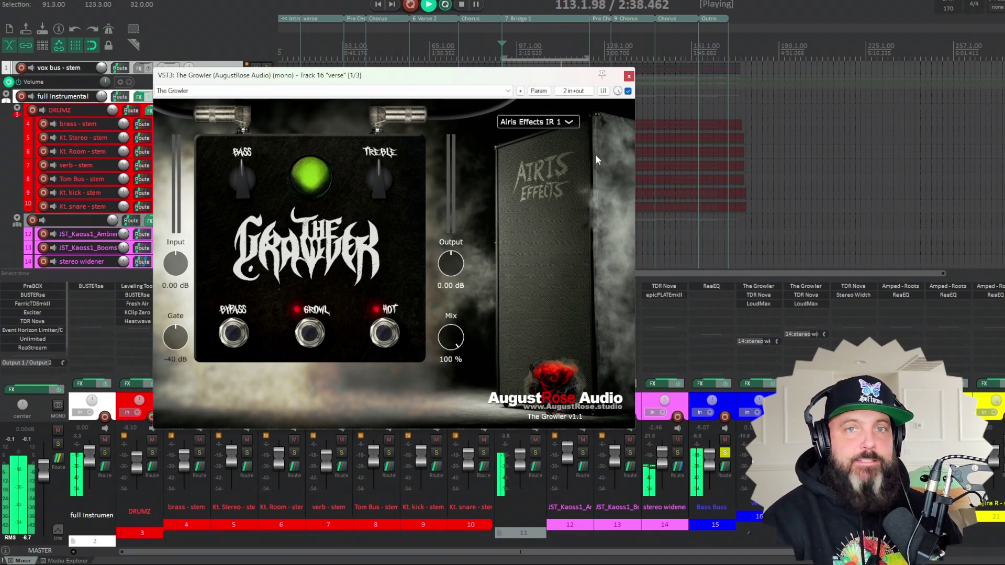
pyautogui.click(628, 77)
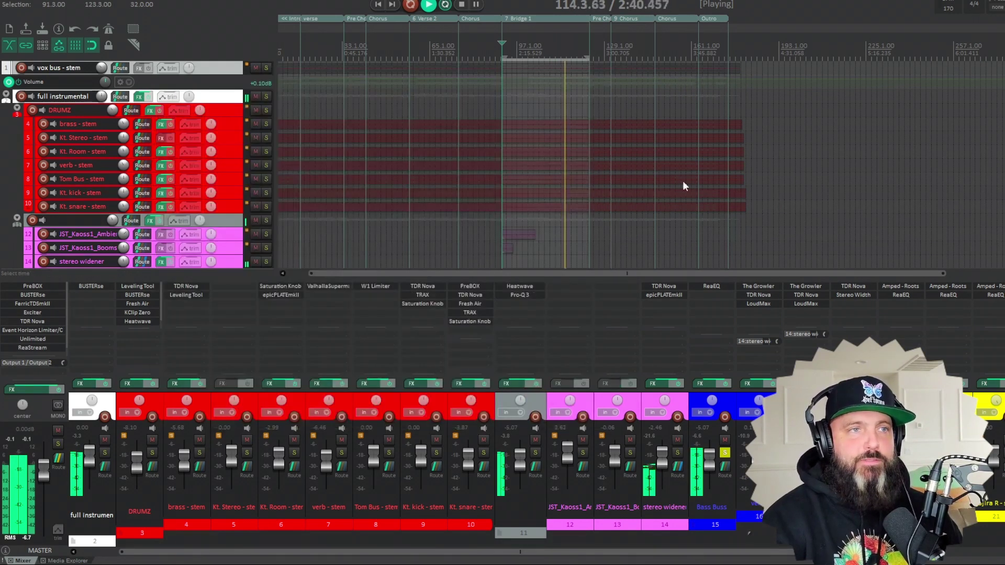
# - Examine the Bass Buss ReaEQ curve during playback, and solo the DRUMZ bus together with the bass
pyautogui.click(714, 286)
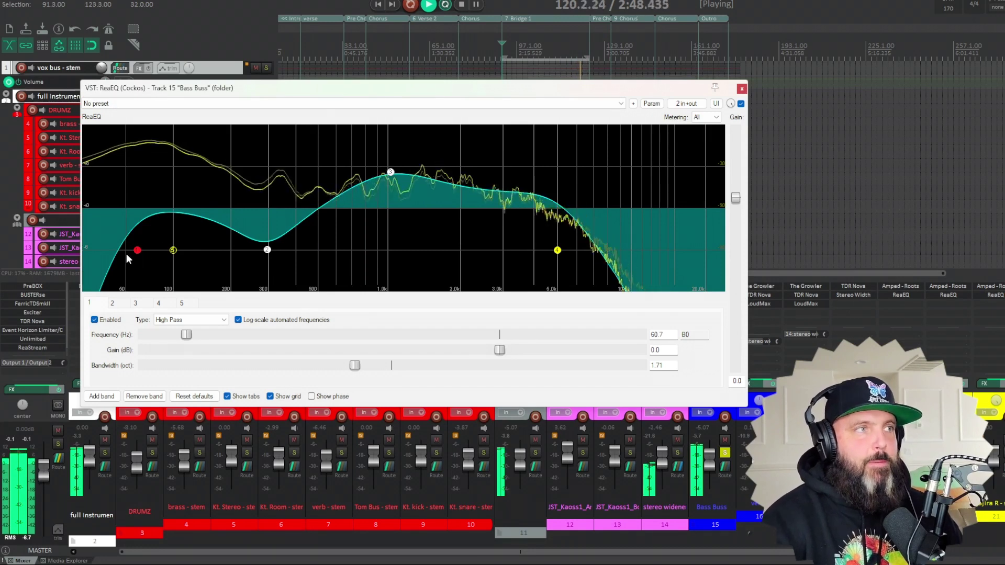
pyautogui.moveTo(137, 251)
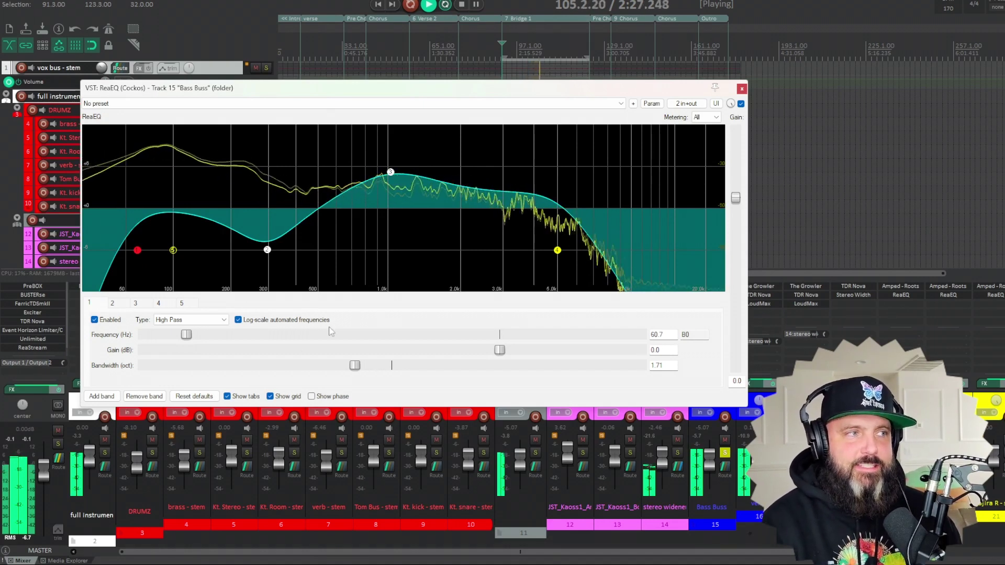
pyautogui.click(152, 452)
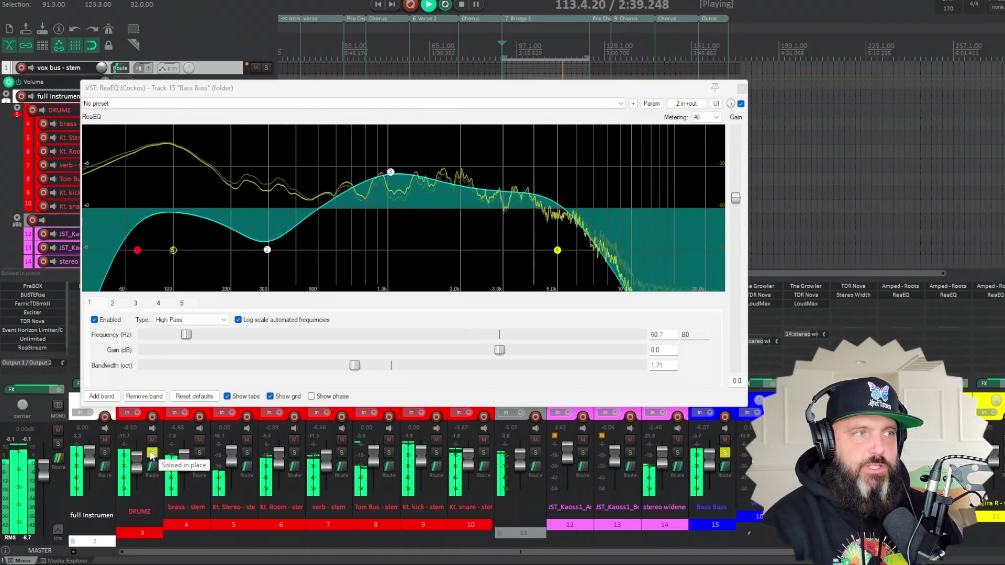
# - Unsolo the DRUMZ bus and set band 2 of the Bass Buss ReaEQ to -5.8 dB at 301.8 Hz
pyautogui.click(151, 453)
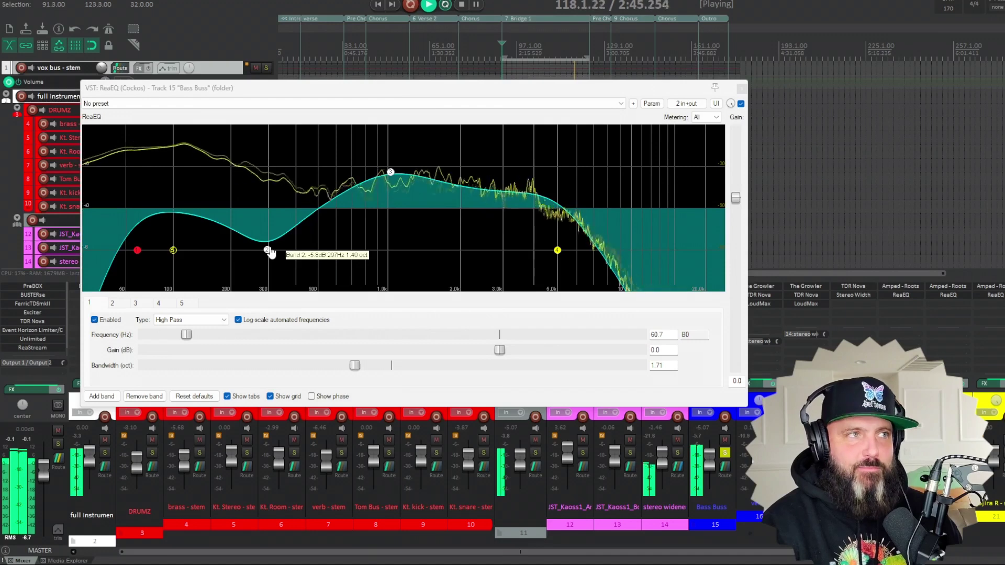
pyautogui.moveTo(267, 252)
pyautogui.mouseDown()
pyautogui.moveTo(256, 234)
pyautogui.moveTo(263, 173)
pyautogui.moveTo(270, 257)
pyautogui.mouseUp()
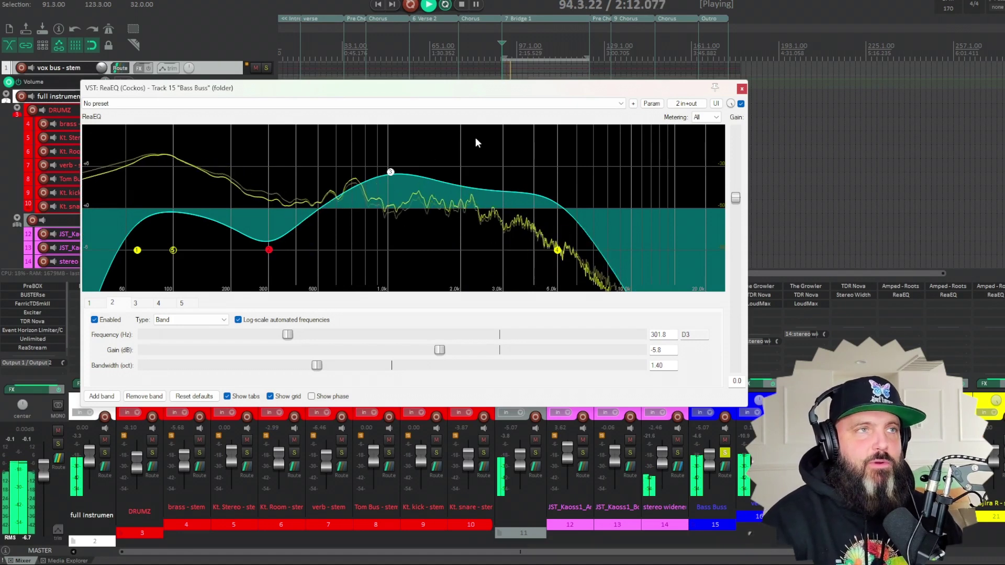
# - Flatten band 3 of the Bass Buss ReaEQ to compare, raise it to 6.7 dB at 963.3 Hz, and close the EQ with playback stopped
pyautogui.moveTo(392, 174)
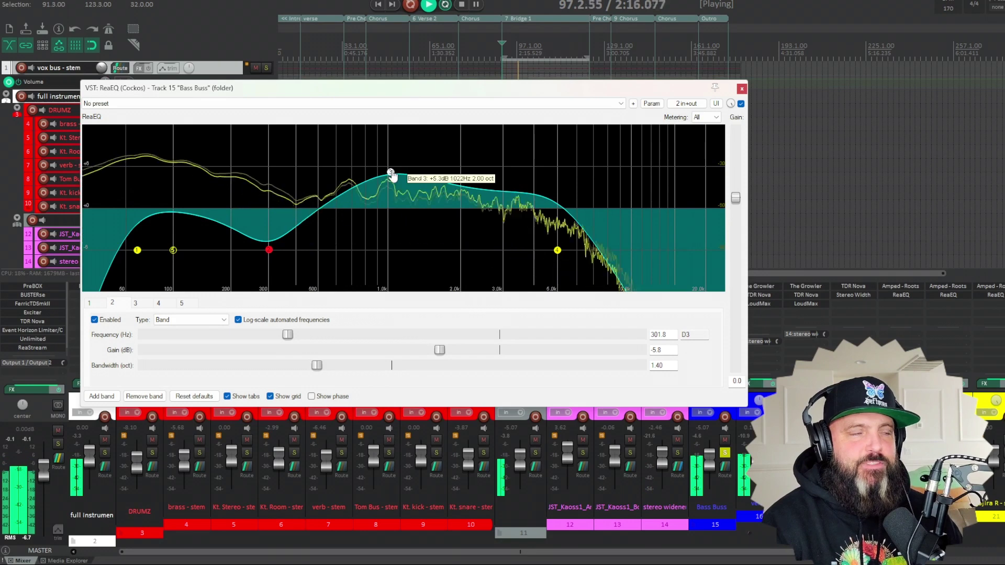
pyautogui.moveTo(393, 177); pyautogui.dragTo(382, 213)
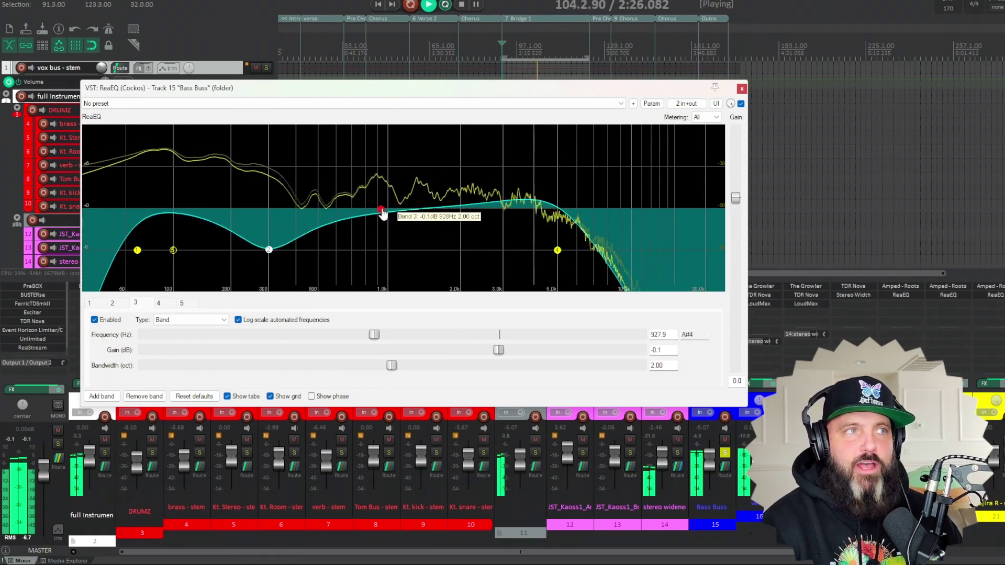
pyautogui.moveTo(383, 213); pyautogui.dragTo(387, 167)
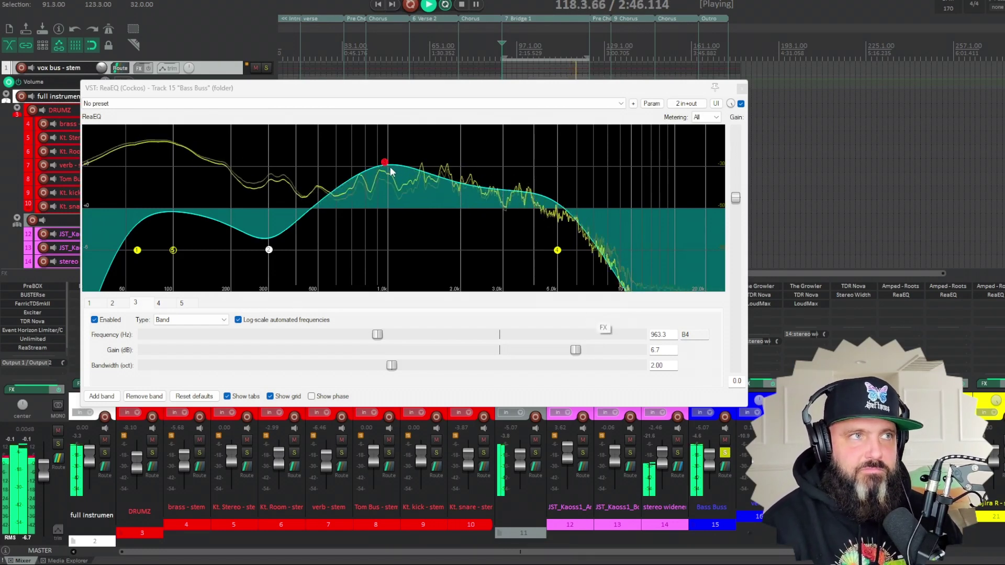
pyautogui.moveTo(387, 168)
pyautogui.moveTo(387, 168)
pyautogui.mouseDown()
pyautogui.moveTo(387, 235)
pyautogui.moveTo(387, 169)
pyautogui.mouseUp()
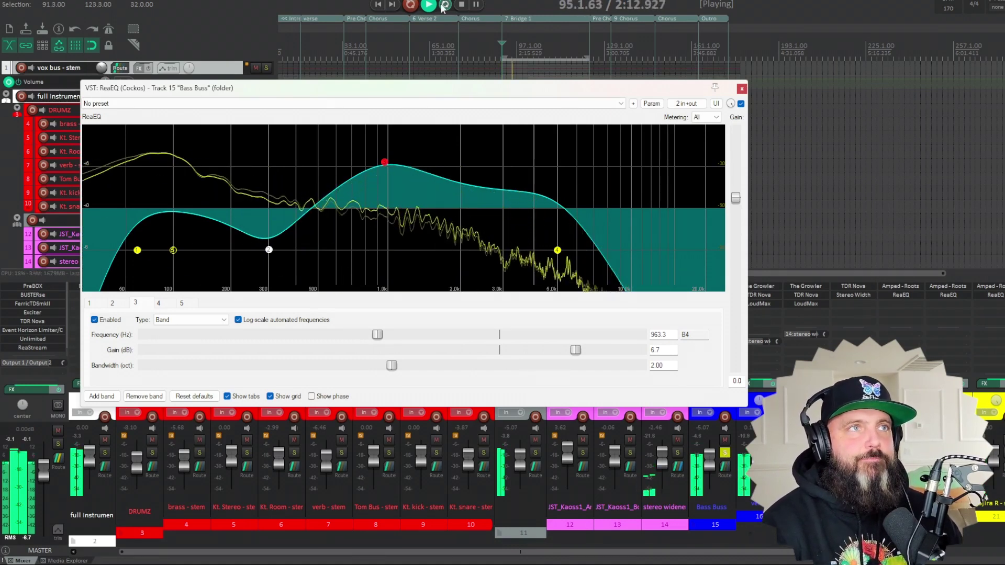
pyautogui.click(459, 5)
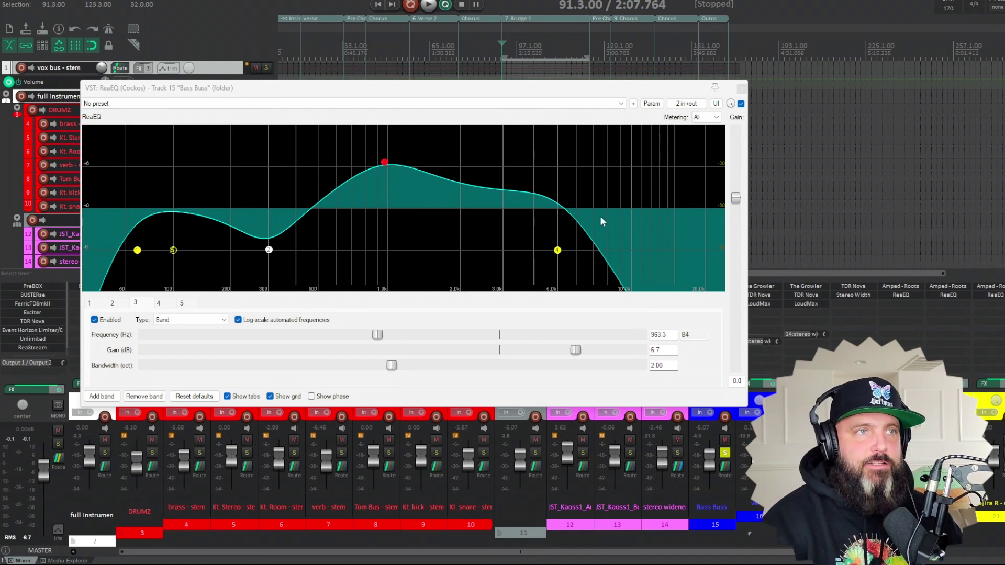
pyautogui.click(742, 89)
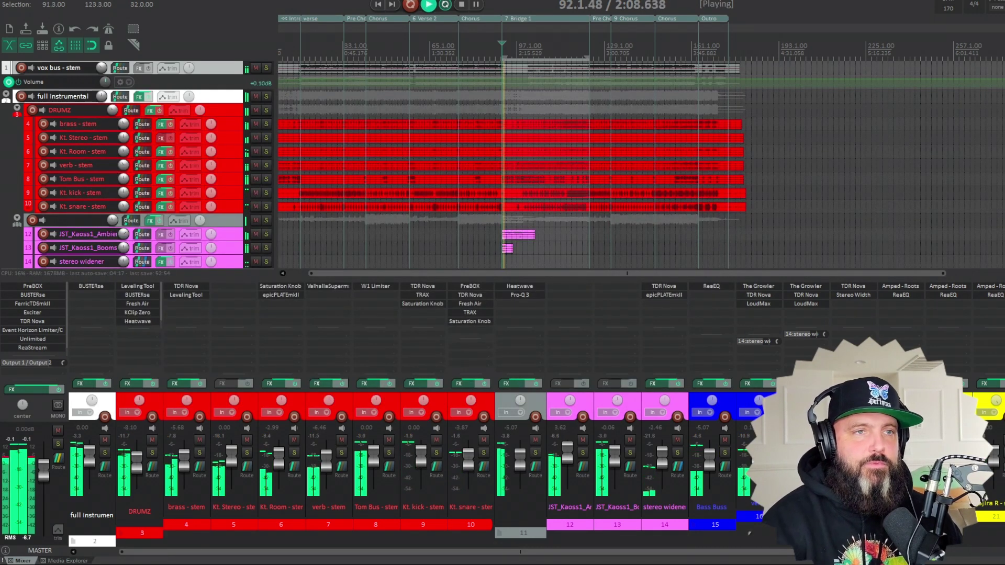
# - Solo the guitar bus, set the ambient guitar's ReaEQ high pass to 208.6 Hz, and lower its low-pass frequency slightly
pyautogui.click(867, 453)
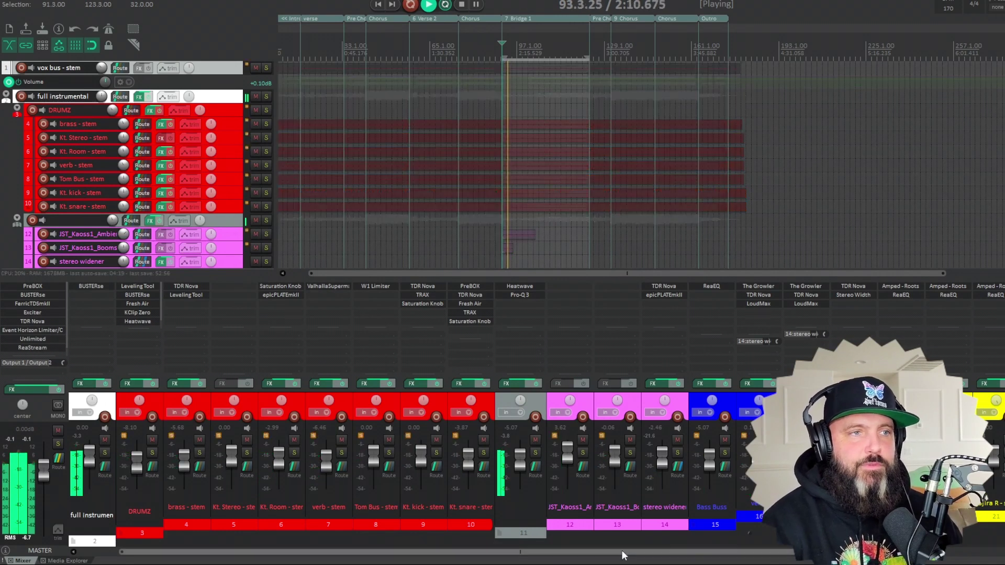
pyautogui.hscroll(3, 640, 552)
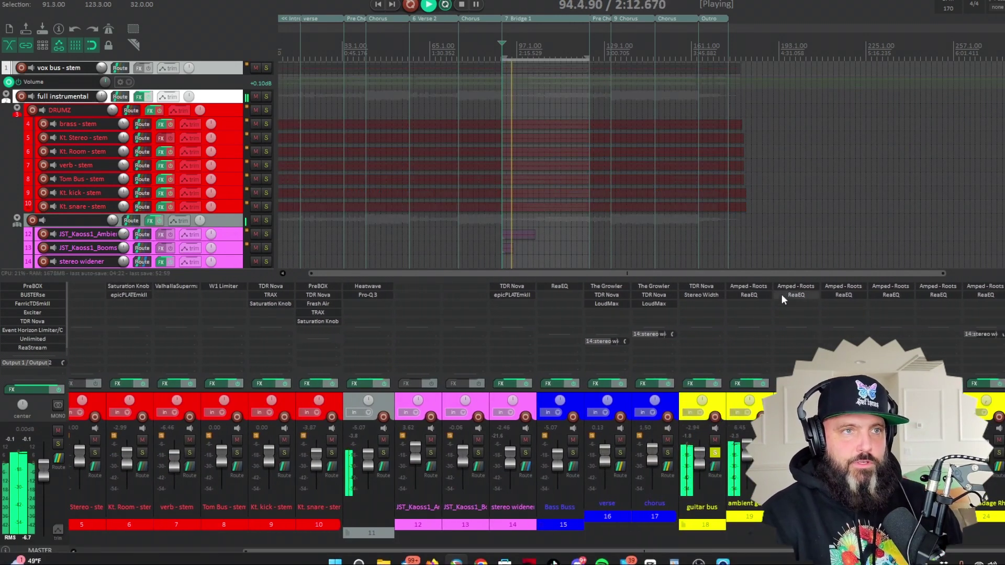
pyautogui.click(744, 294)
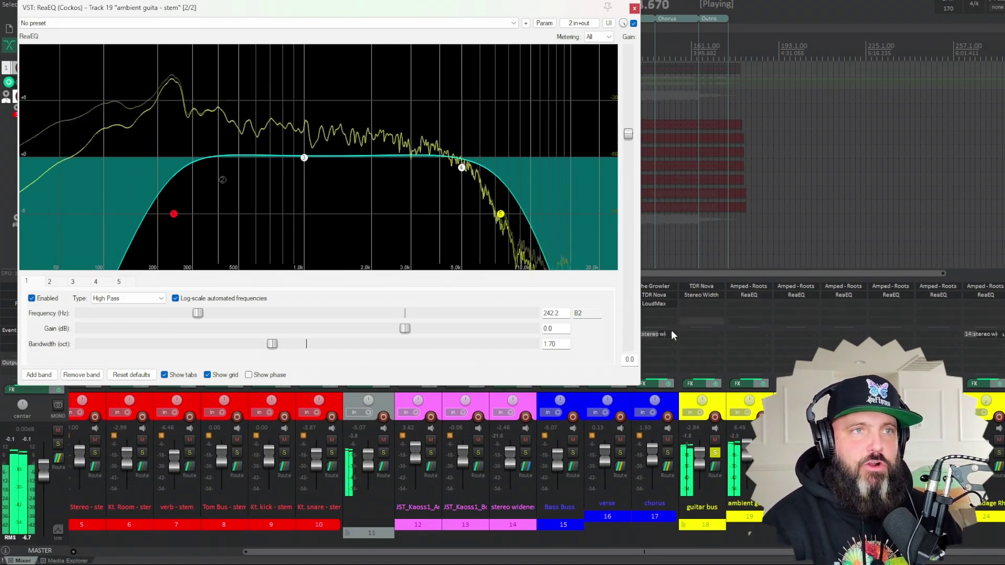
pyautogui.moveTo(174, 214)
pyautogui.mouseDown()
pyautogui.moveTo(139, 219)
pyautogui.moveTo(161, 220)
pyautogui.mouseUp()
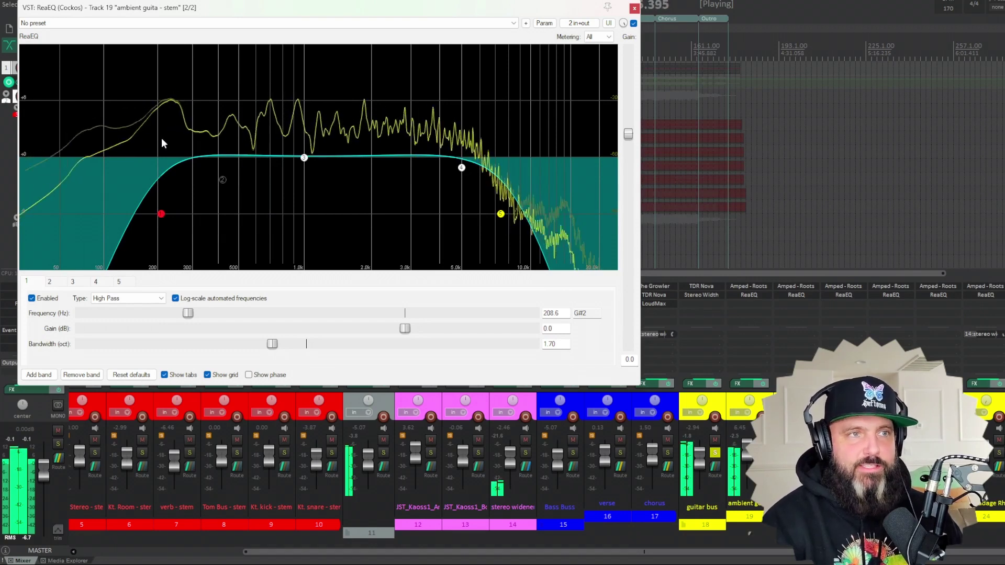
pyautogui.click(500, 215)
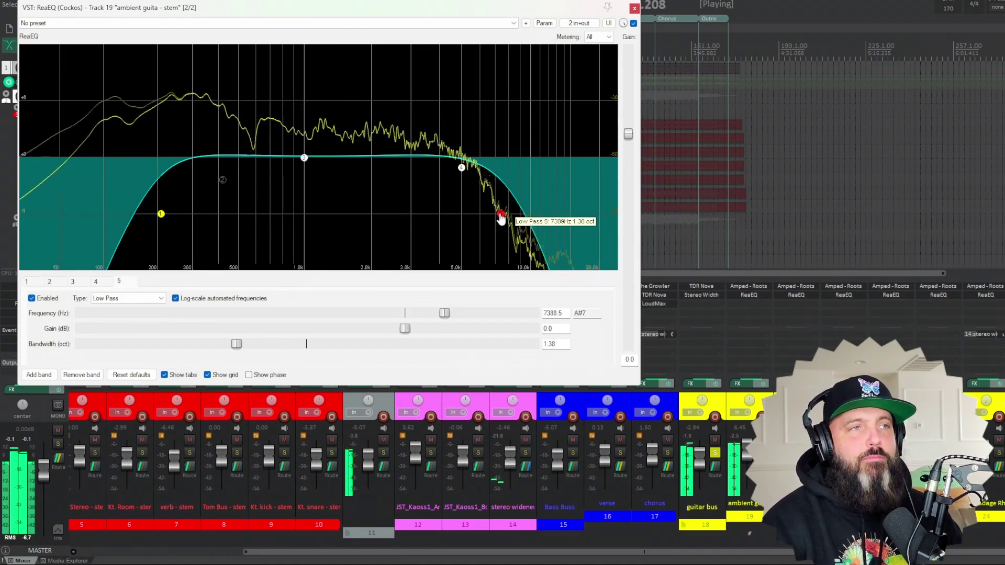
pyautogui.moveTo(501, 215)
pyautogui.mouseDown()
pyautogui.moveTo(619, 202)
pyautogui.moveTo(496, 216)
pyautogui.mouseUp()
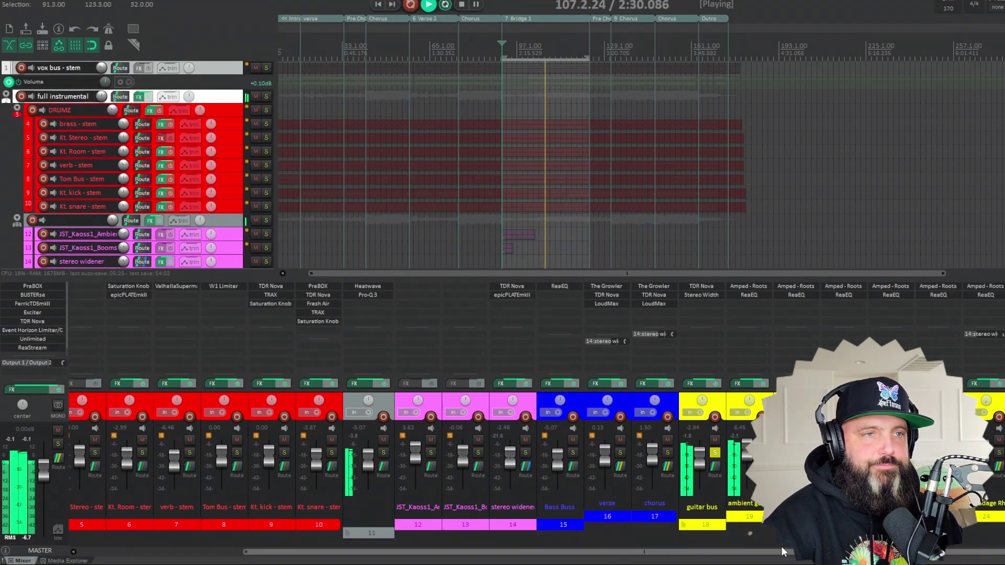
# - Set the track 24 Shreddage Rhythm ReaEQ band 2 to -2.4 dB at 418.3 Hz, compare it with track 25's EQ, and close both
pyautogui.click(986, 295)
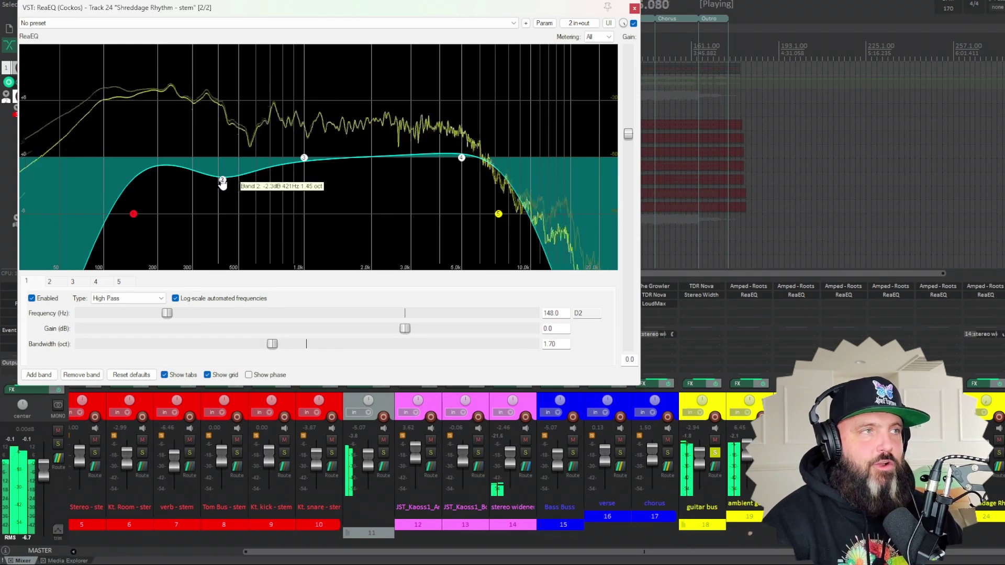
pyautogui.moveTo(222, 182)
pyautogui.mouseDown()
pyautogui.moveTo(224, 164)
pyautogui.moveTo(222, 183)
pyautogui.mouseUp()
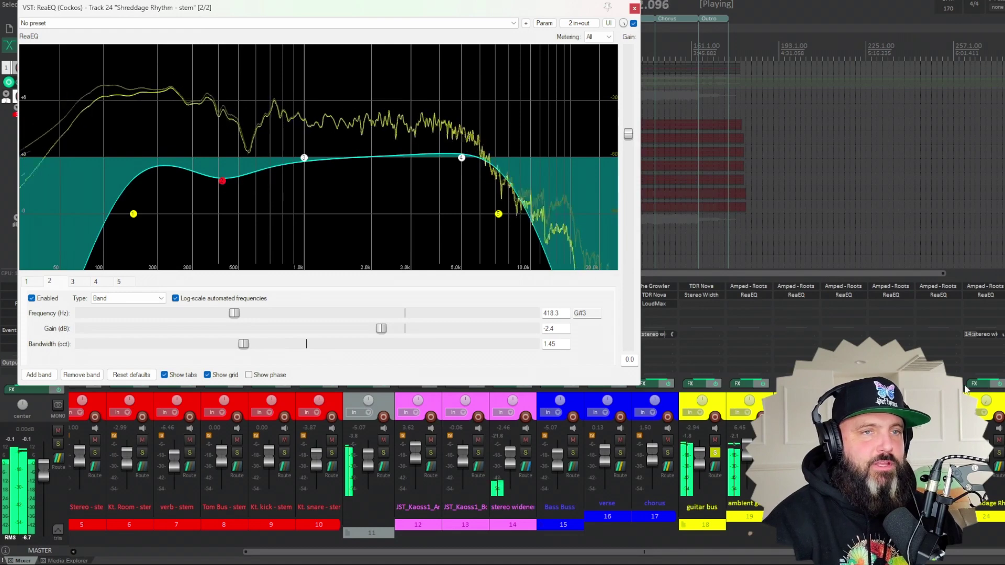
pyautogui.click(1004, 295)
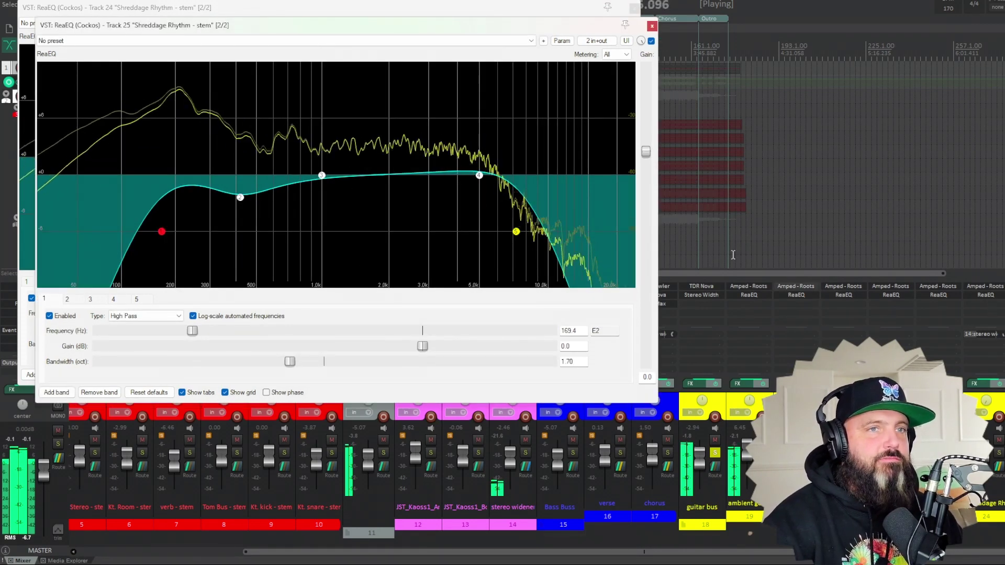
pyautogui.click(652, 26)
pyautogui.click(634, 9)
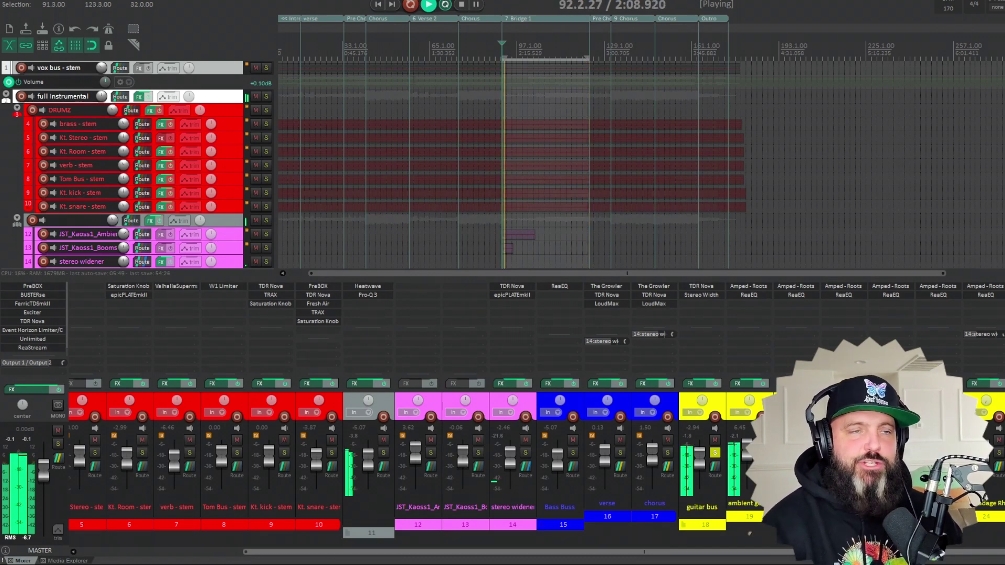
# - Examine the band I bell in the guitar bus's TDR Nova during playback and close the plugin
pyautogui.click(715, 453)
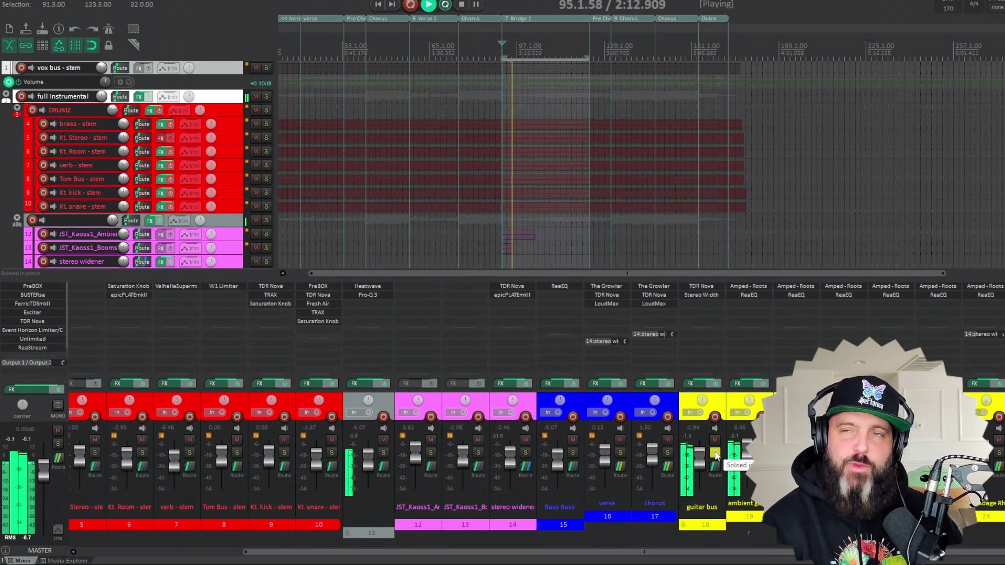
pyautogui.click(702, 287)
pyautogui.moveTo(199, 51); pyautogui.dragTo(452, 40)
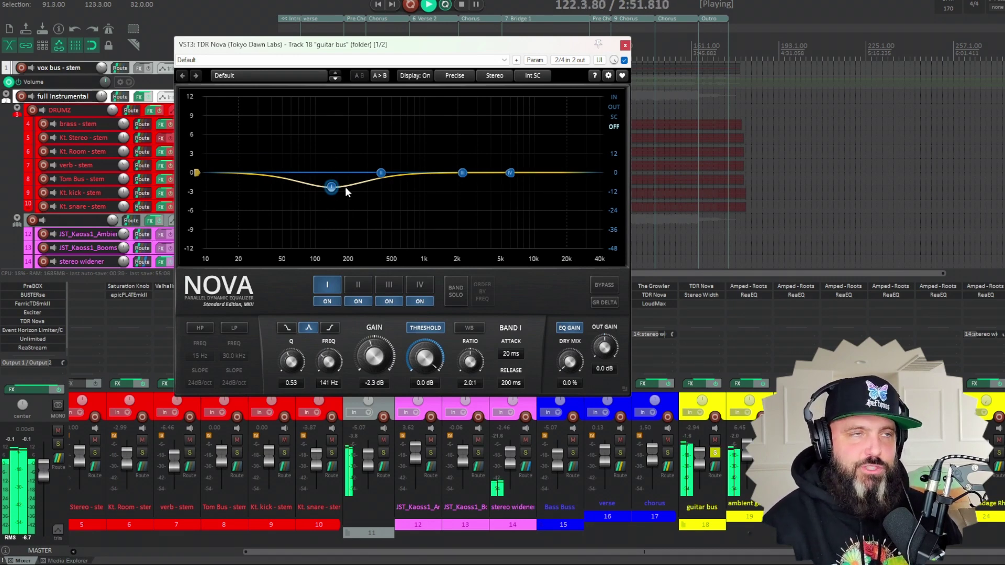
pyautogui.click(626, 47)
# - Stop playback, shorten the loop range to 107.1.00 through 123.3.00, and play it with the guitar bus soloed
pyautogui.press('space')
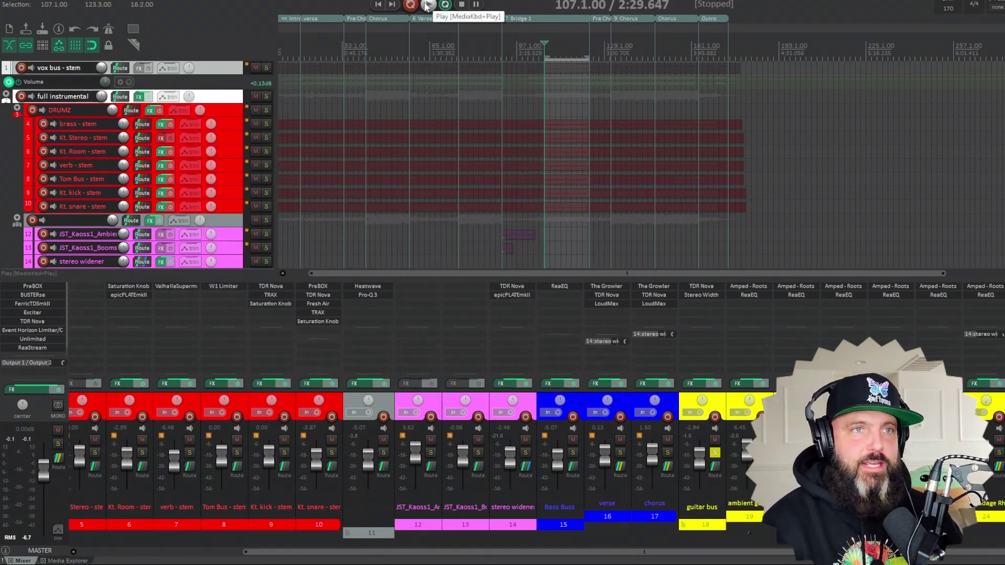
pyautogui.click(426, 5)
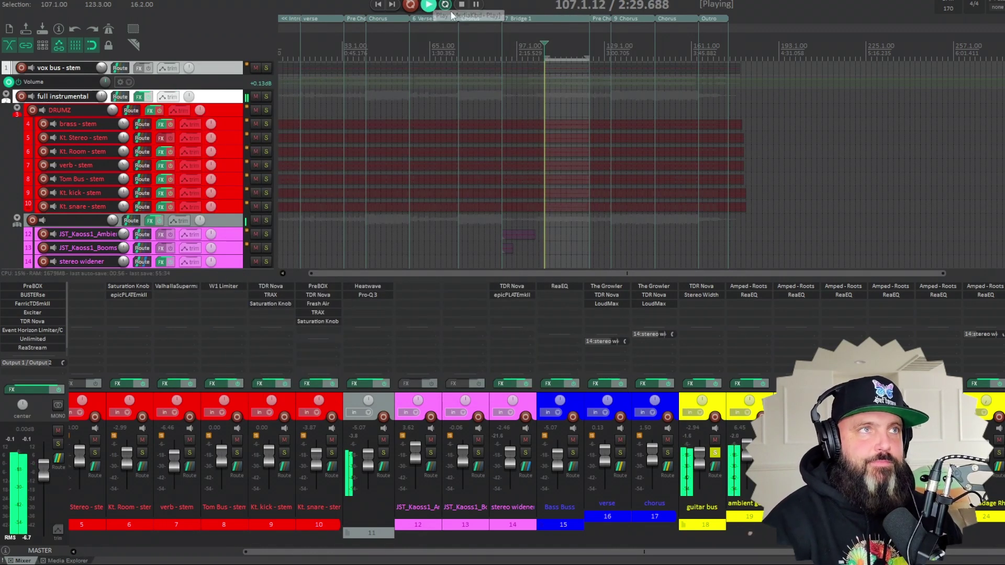
# - Inspect the tuner, pedalboard and cab in Amped Roots on the track 24 Shreddage Rhythm stem, close the plugin, and stop playback
pyautogui.click(989, 286)
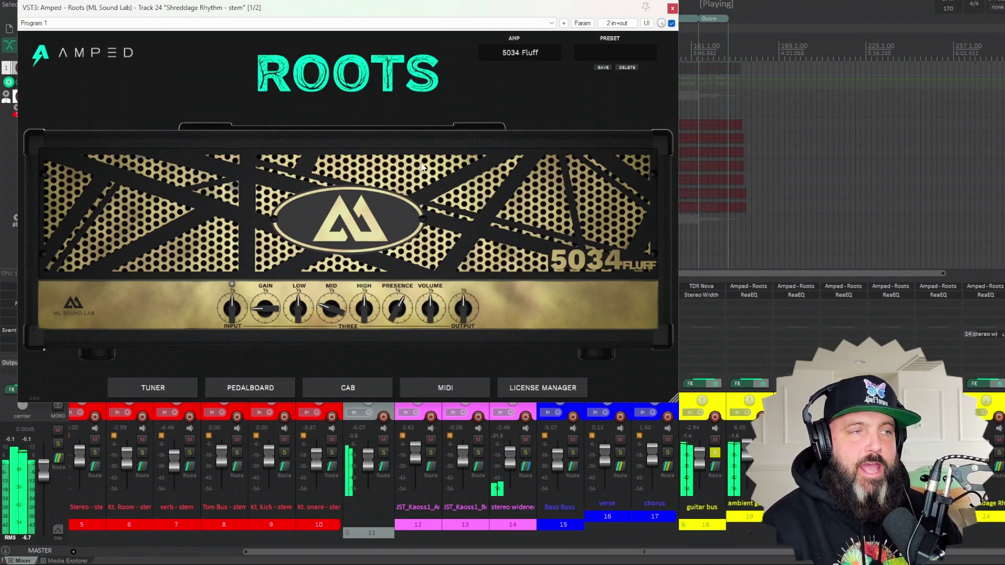
pyautogui.click(166, 388)
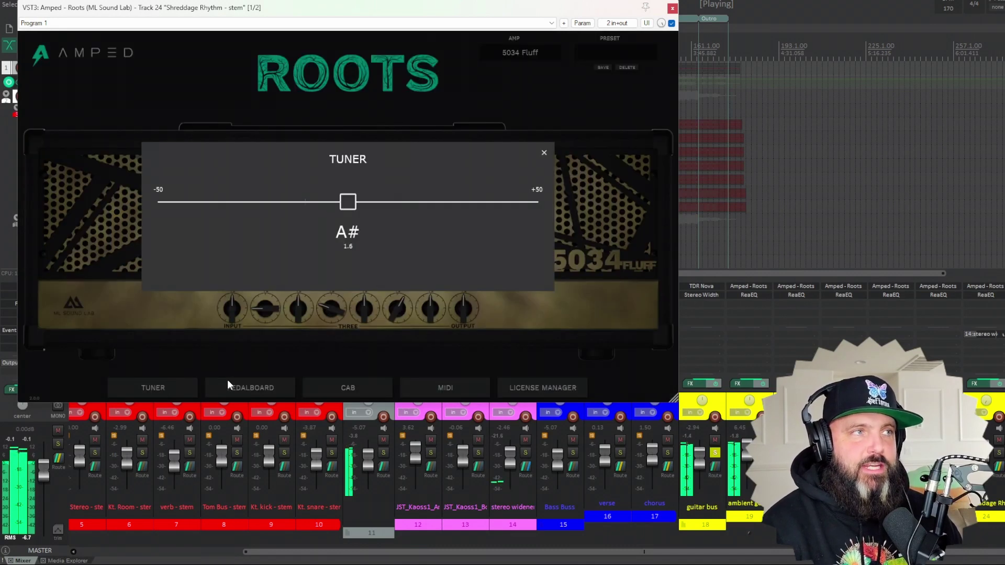
pyautogui.click(166, 389)
pyautogui.click(255, 383)
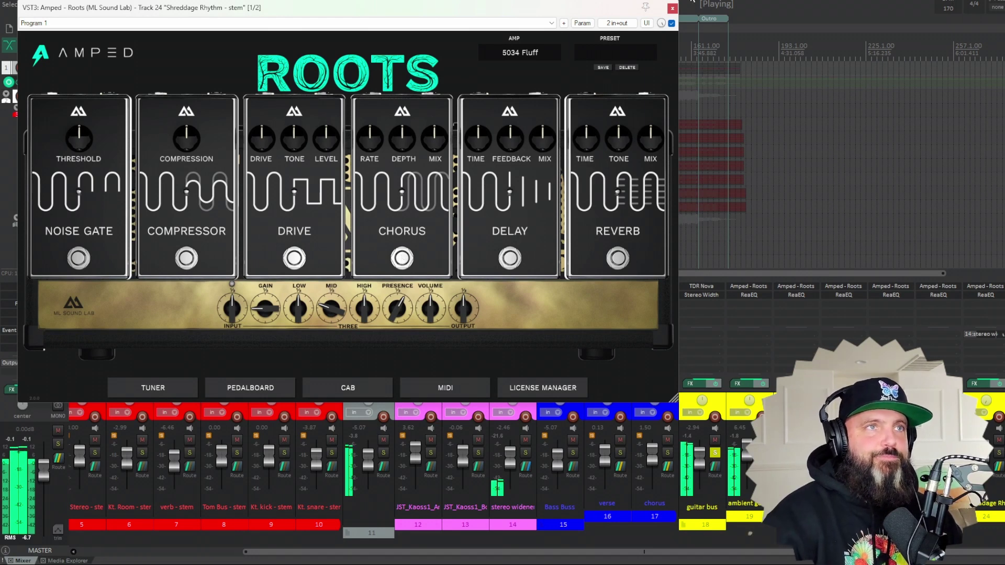
pyautogui.click(379, 387)
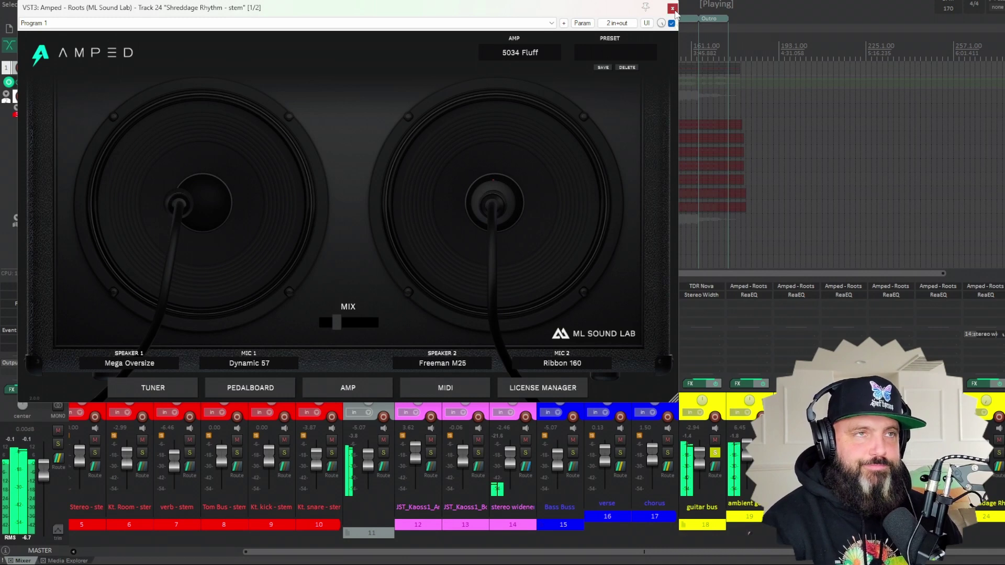
pyautogui.click(673, 8)
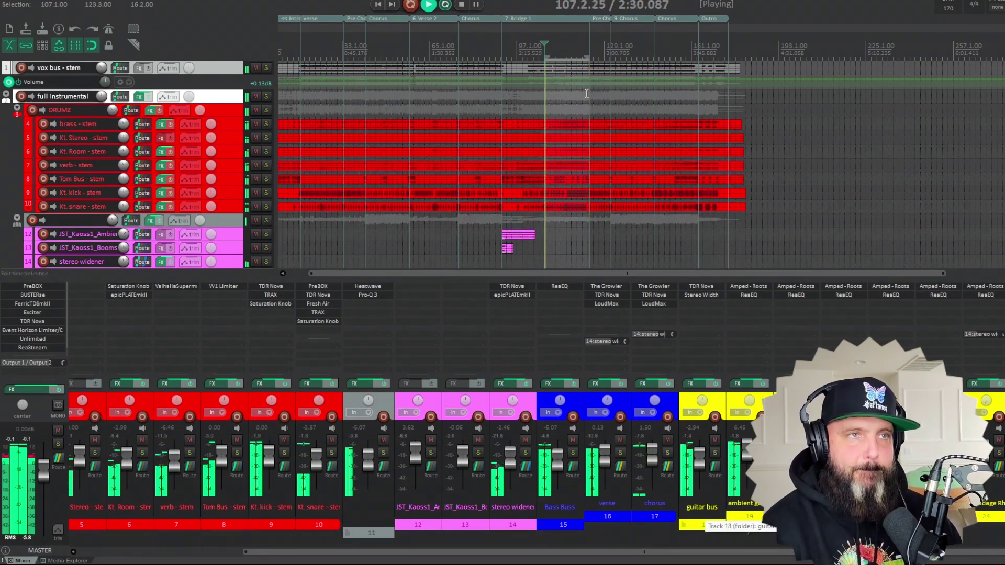
pyautogui.click(461, 5)
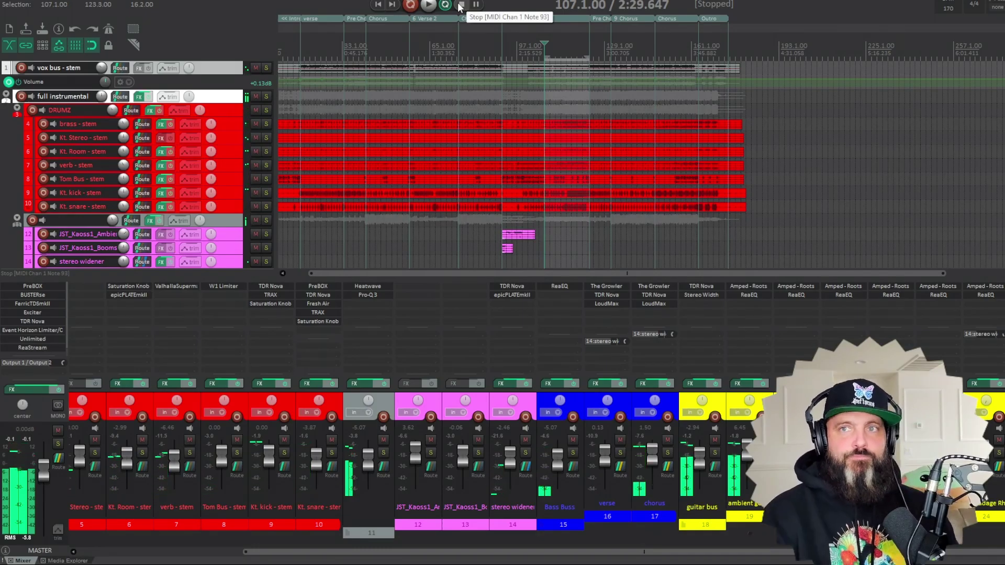